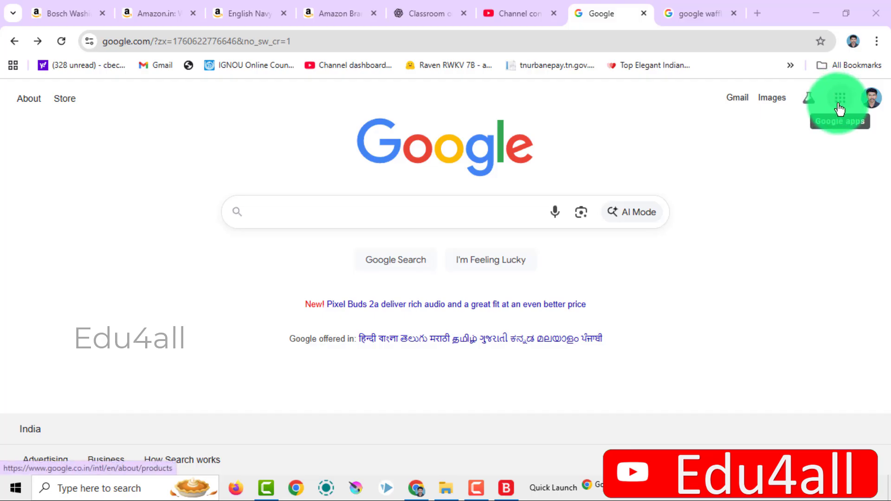
Open the Google apps list and look through the available apps.
{"action": "left_click", "coordinate": [839, 105]}
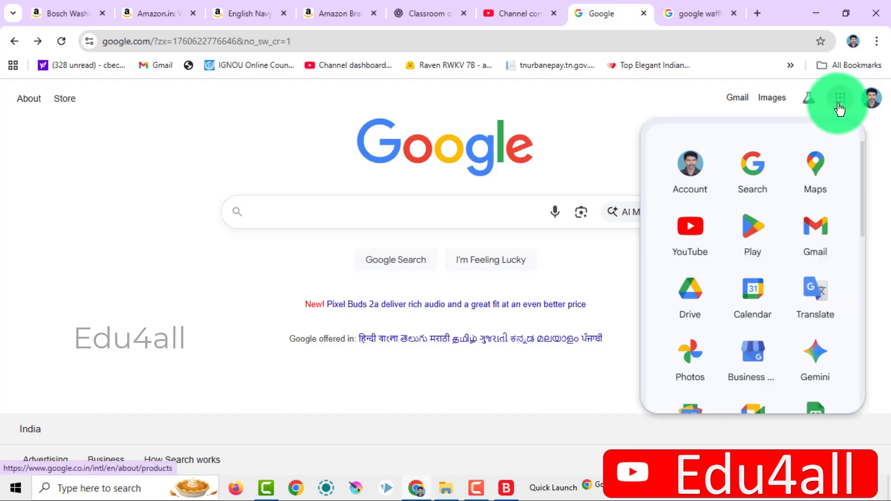
{"action": "scroll", "coordinate": [839, 132], "scroll_direction": "down", "scroll_amount": 6}
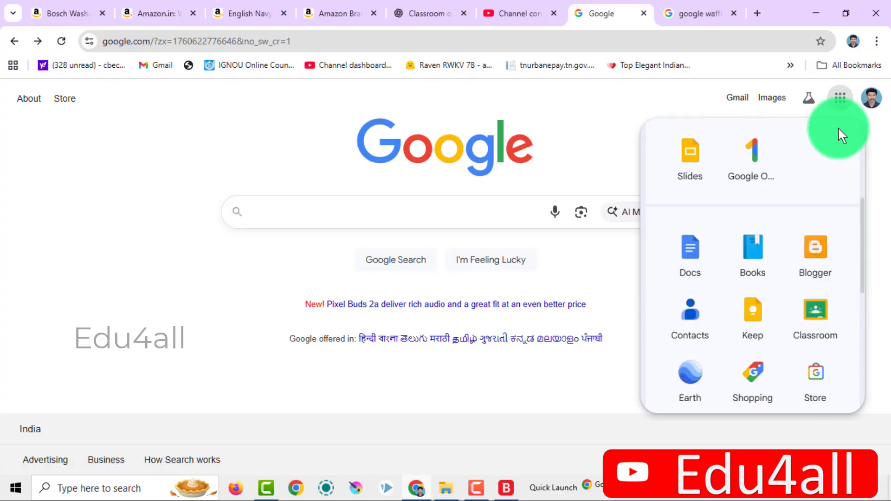
{"action": "scroll", "coordinate": [838, 132], "scroll_direction": "down", "scroll_amount": 10}
{"action": "scroll", "coordinate": [838, 230], "scroll_direction": "up", "scroll_amount": 15}
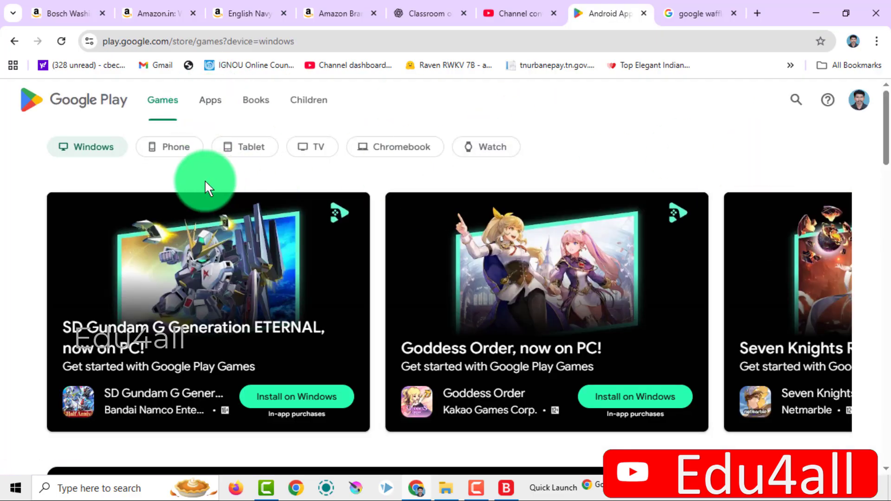
Show phone games in Google Play and search the store for "word".
{"action": "left_click", "coordinate": [173, 153]}
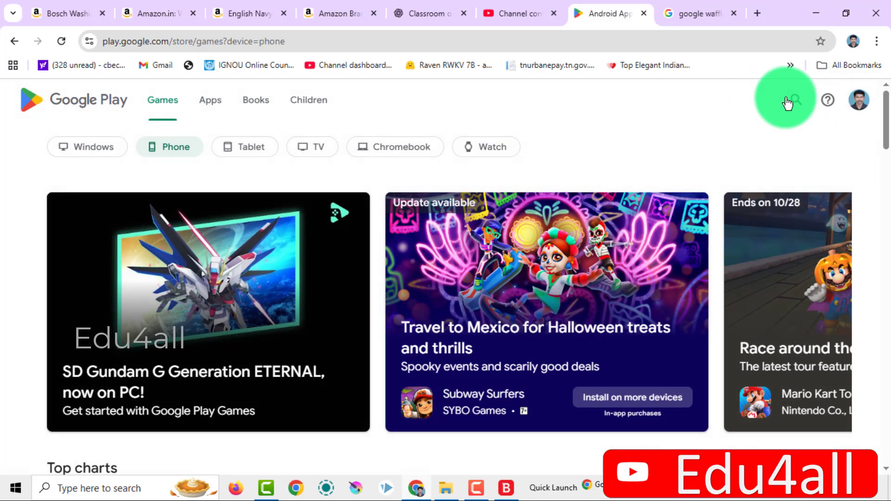
{"action": "left_click", "coordinate": [796, 102]}
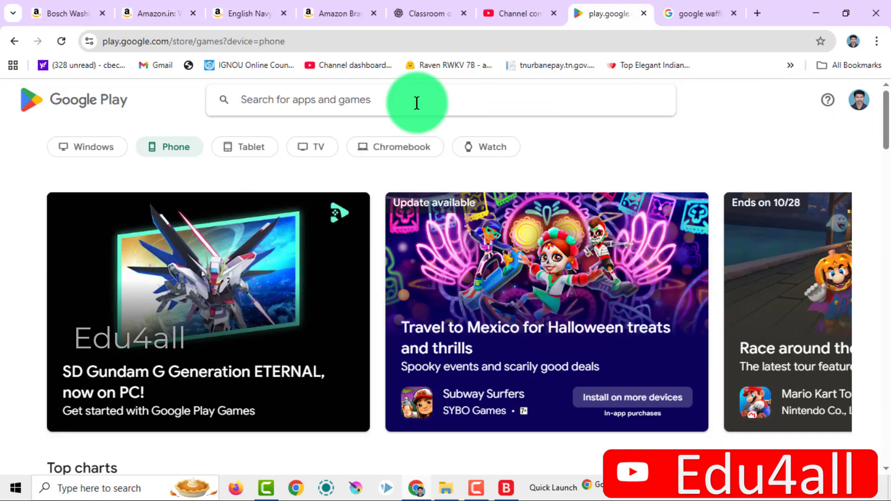
{"action": "type", "text": "word"}
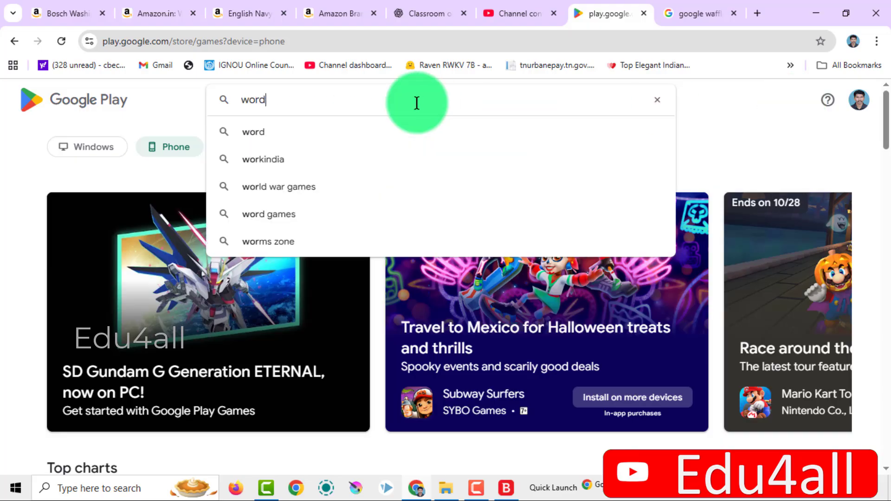
{"action": "key", "text": "Return"}
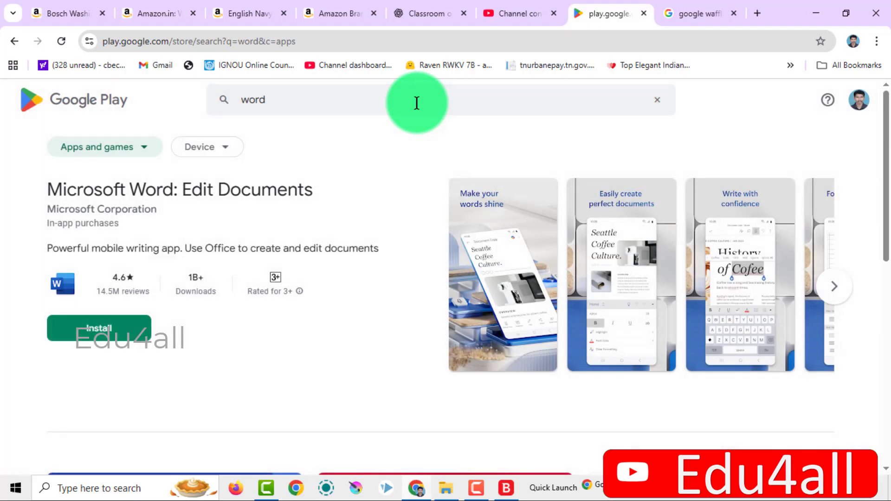
Try to install Microsoft Word: Edit Documents on the Samsung SM-M315F, and return to the Google homepage.
{"action": "left_click", "coordinate": [127, 339]}
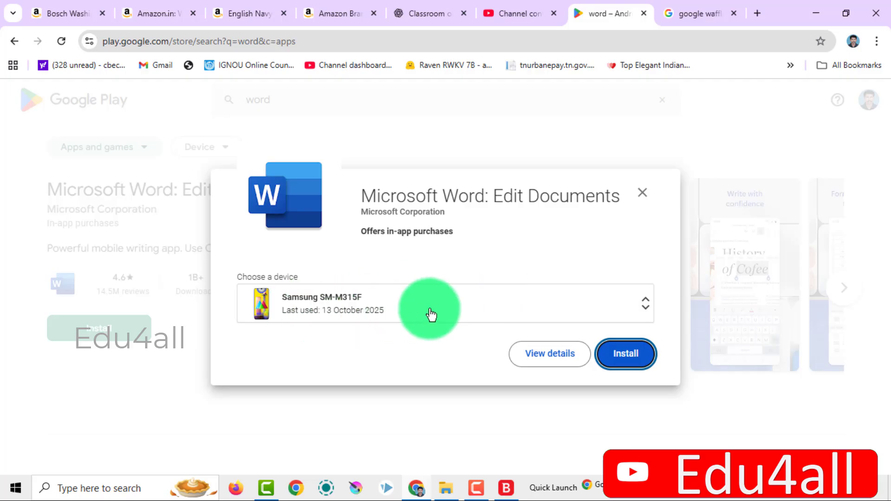
{"action": "left_click", "coordinate": [645, 362]}
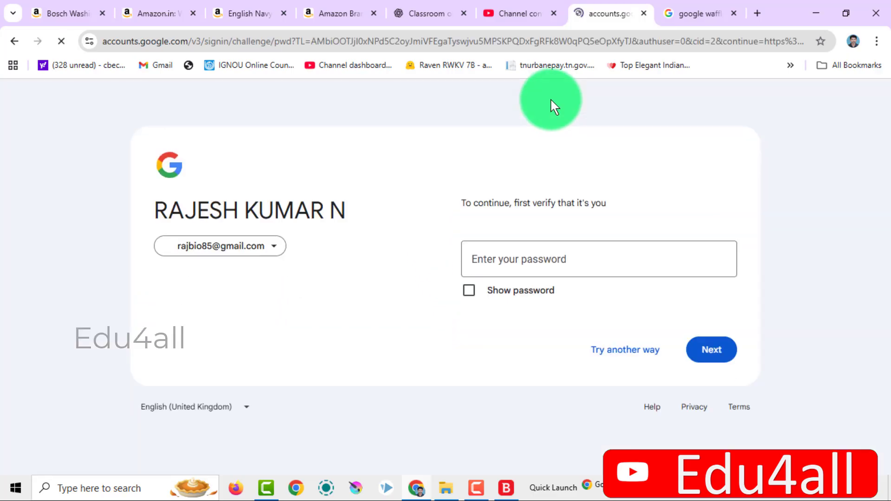
{"action": "left_click", "coordinate": [7, 35]}
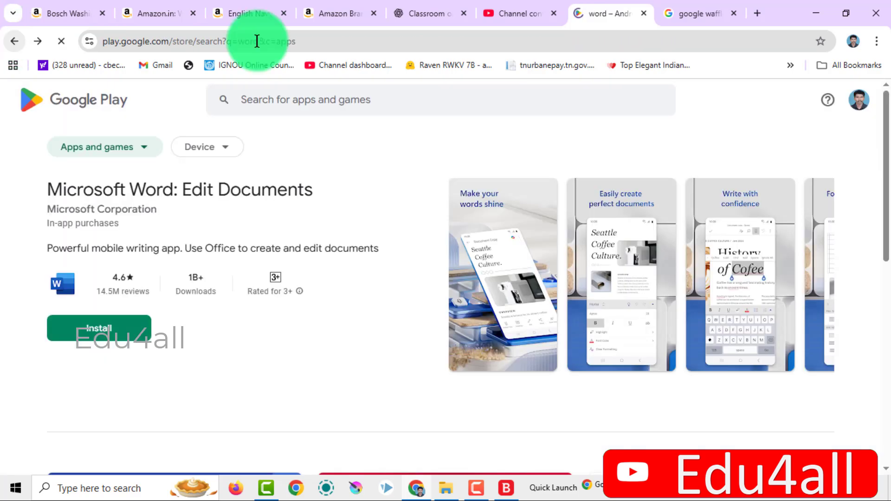
{"action": "left_click", "coordinate": [11, 39]}
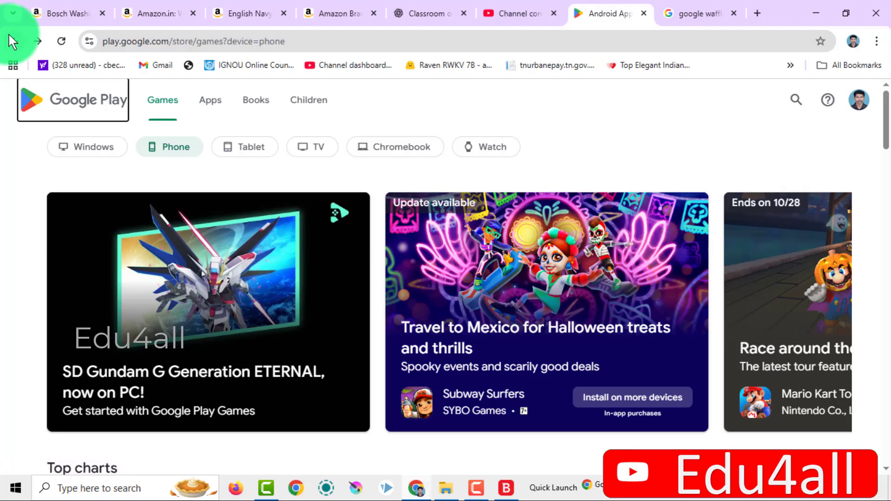
{"action": "left_click", "coordinate": [14, 40]}
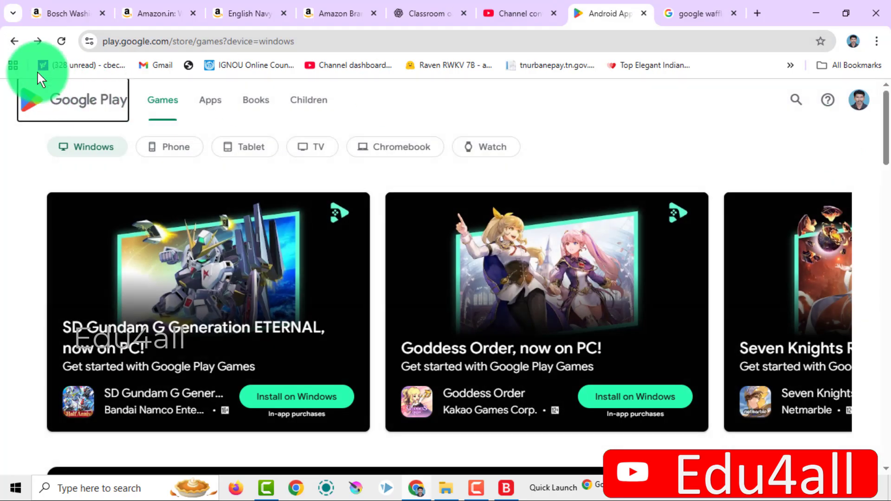
{"action": "left_click", "coordinate": [14, 41]}
Open Google Drive and examine the storage usage and the files taking up space.
{"action": "left_click", "coordinate": [840, 98]}
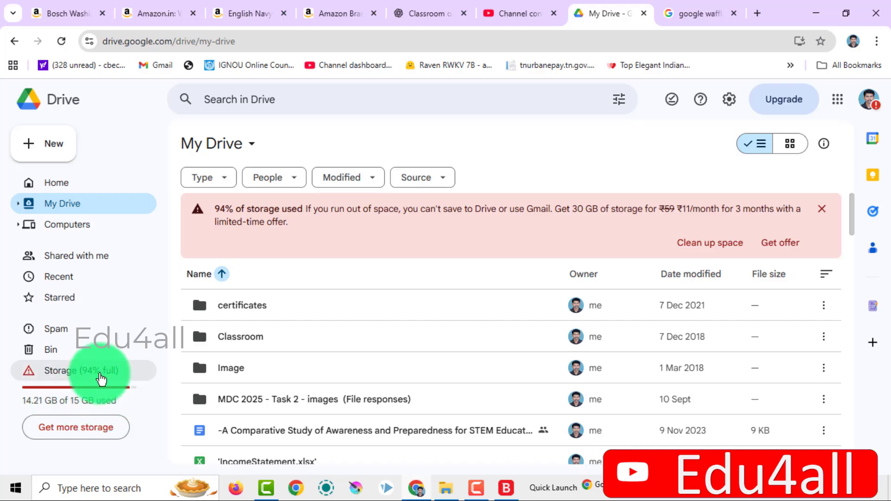
{"action": "left_click", "coordinate": [101, 377]}
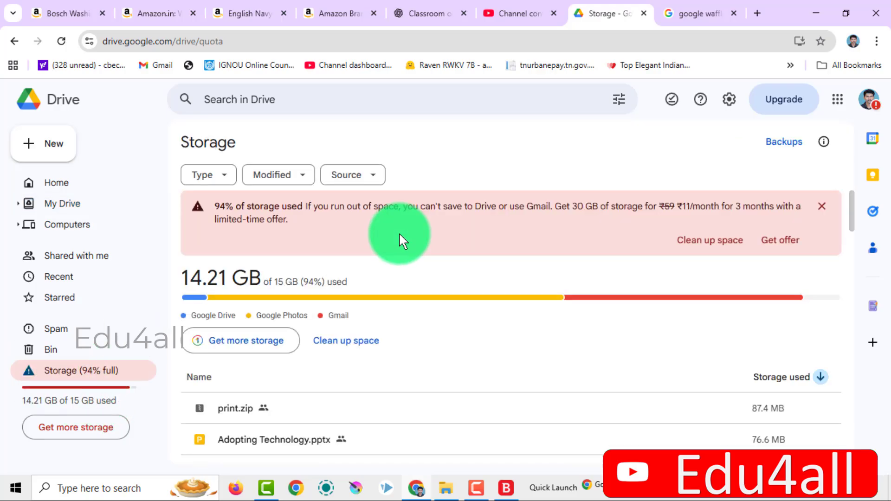
{"action": "scroll", "coordinate": [400, 235], "scroll_direction": "down", "scroll_amount": 10}
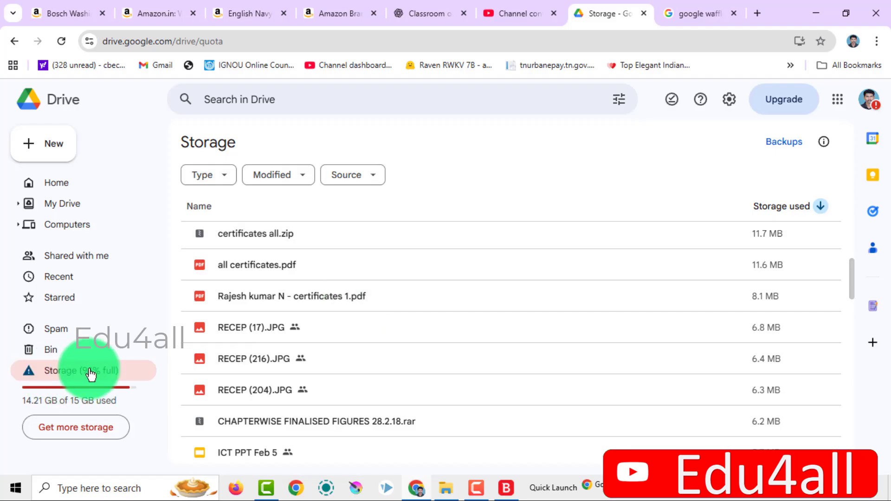
Open the Google One storage offers and compare the sizes and monthly prices of the 30 GB and 100 GB plans.
{"action": "left_click", "coordinate": [72, 429]}
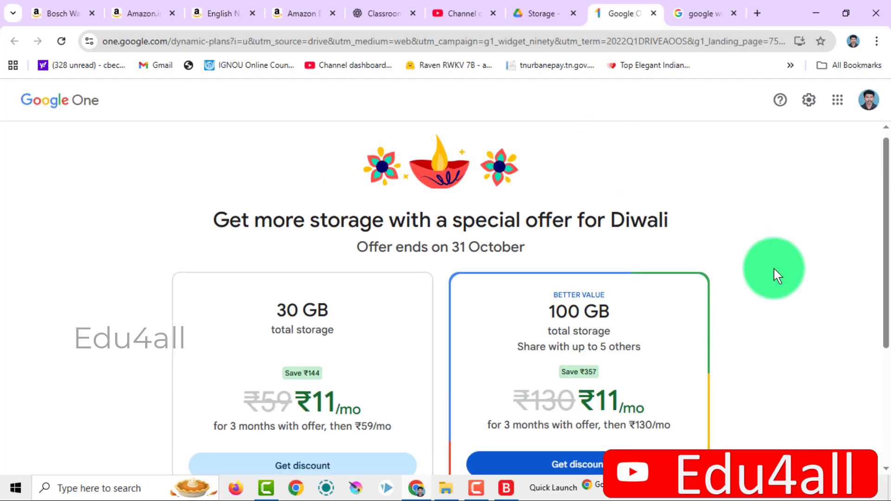
{"action": "scroll", "coordinate": [773, 266], "scroll_direction": "down", "scroll_amount": 2}
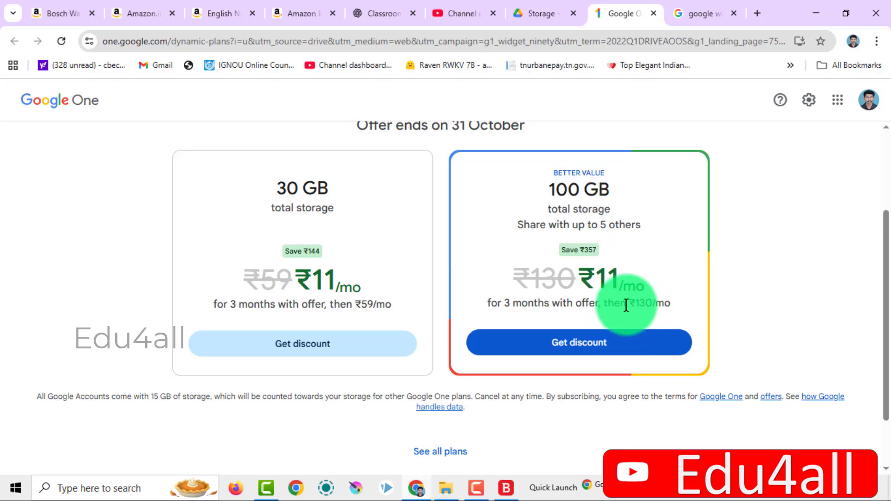
{"action": "left_click_drag", "start_coordinate": [640, 303], "coordinate": [659, 302]}
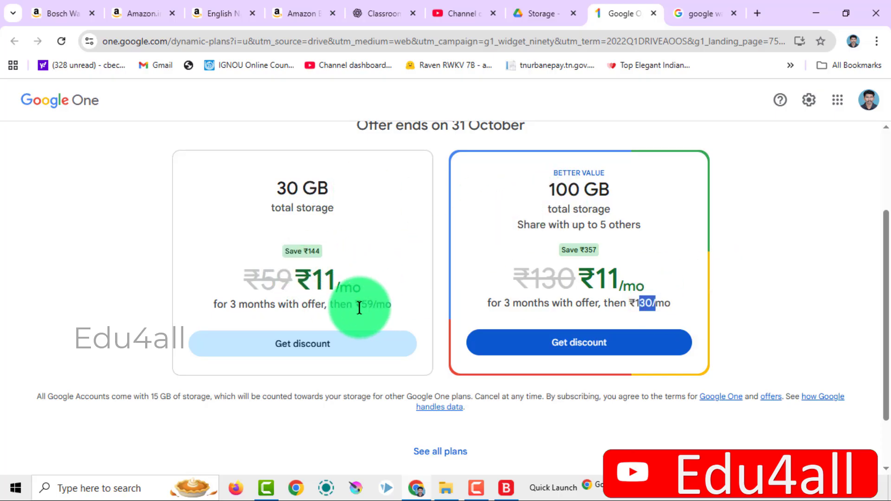
{"action": "left_click_drag", "start_coordinate": [361, 305], "coordinate": [382, 304]}
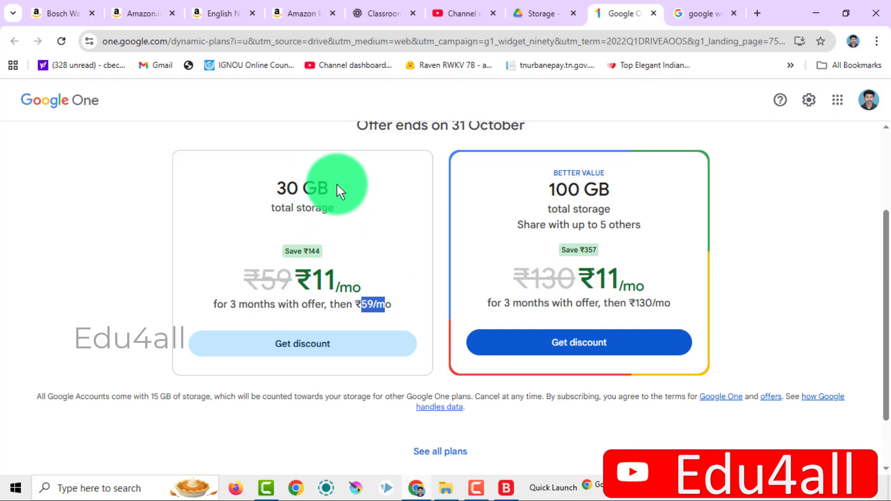
{"action": "left_click", "coordinate": [309, 188]}
{"action": "left_click_drag", "start_coordinate": [309, 189], "coordinate": [402, 219]}
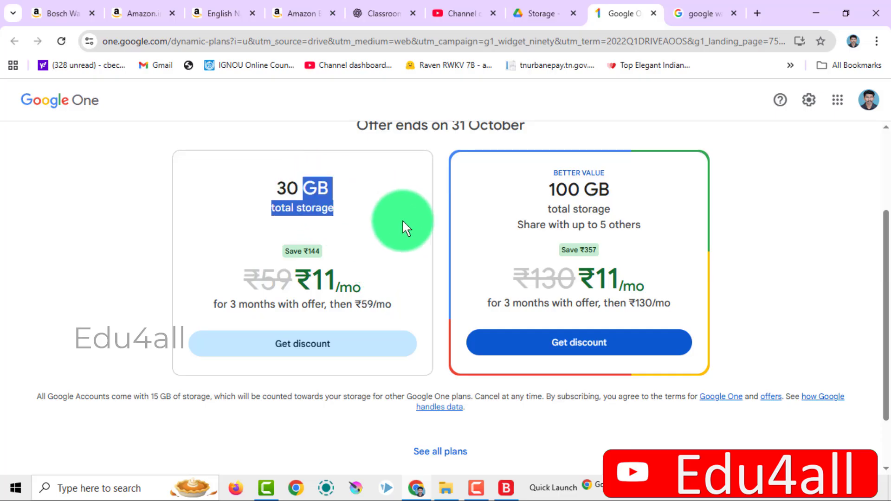
{"action": "scroll", "coordinate": [405, 222], "scroll_direction": "down", "scroll_amount": 1}
{"action": "scroll", "coordinate": [405, 222], "scroll_direction": "up", "scroll_amount": 4}
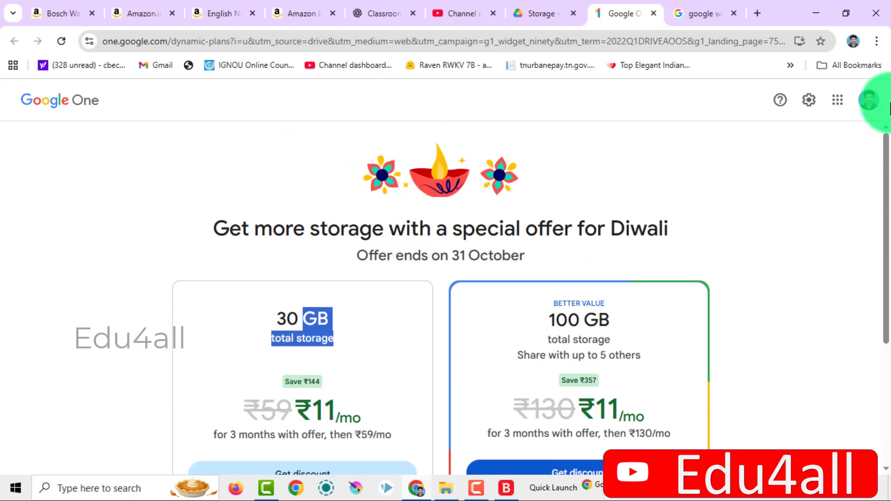
Open Google Calendar from the Google apps list and dismiss the notice about snoozing desktop notifications.
{"action": "left_click", "coordinate": [840, 102]}
{"action": "left_click", "coordinate": [706, 297]}
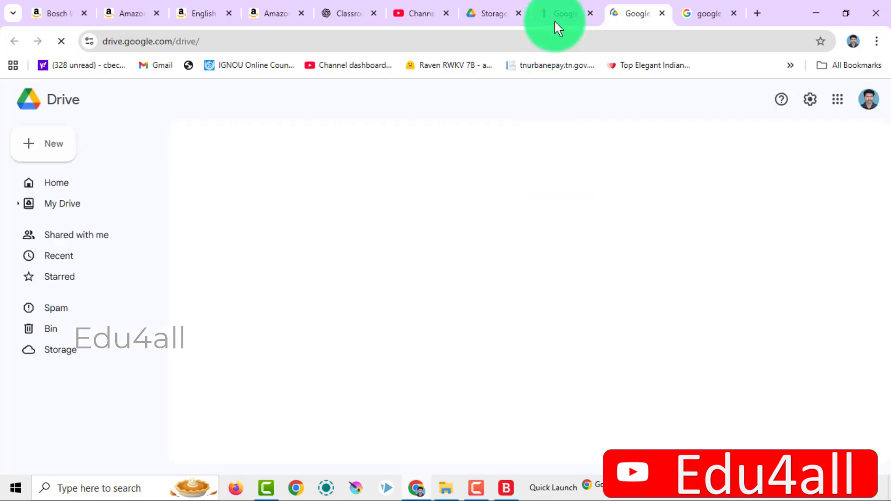
{"action": "left_click", "coordinate": [557, 14]}
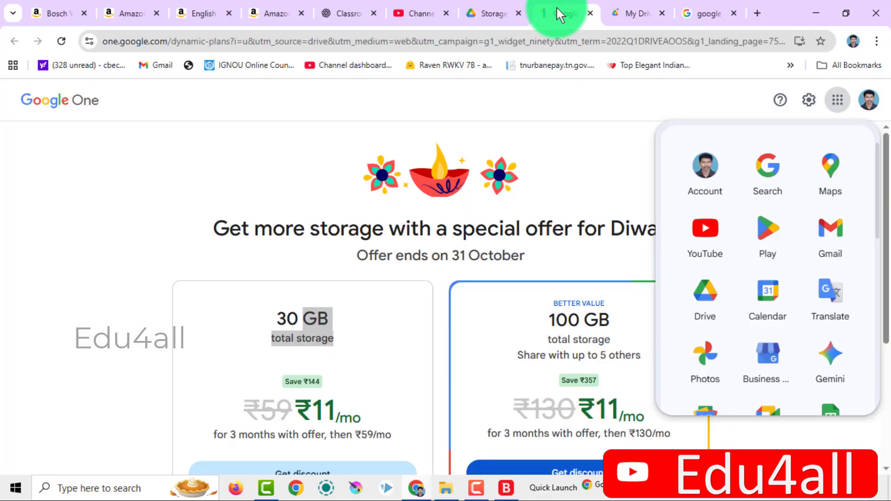
{"action": "left_click", "coordinate": [769, 295]}
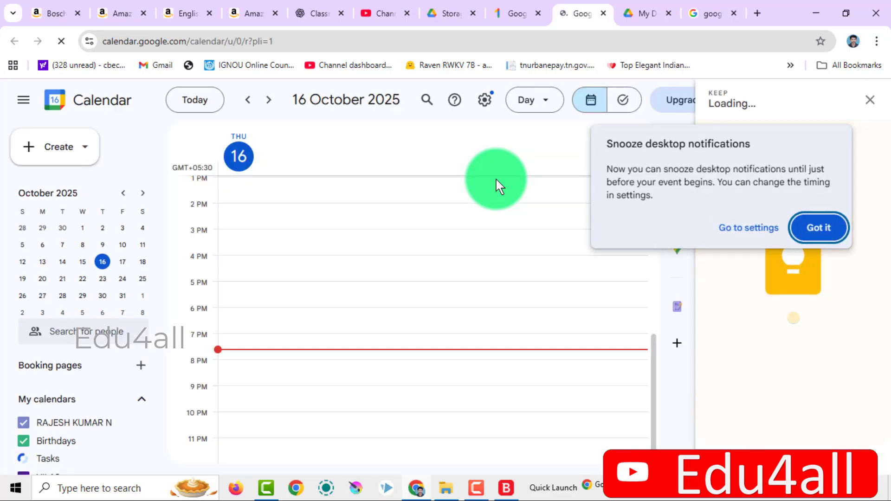
{"action": "left_click", "coordinate": [810, 229]}
Toggle the VII A2, Learner and Learning, and Birthdays calendars off and back on.
{"action": "scroll", "coordinate": [54, 348], "scroll_direction": "down", "scroll_amount": 3}
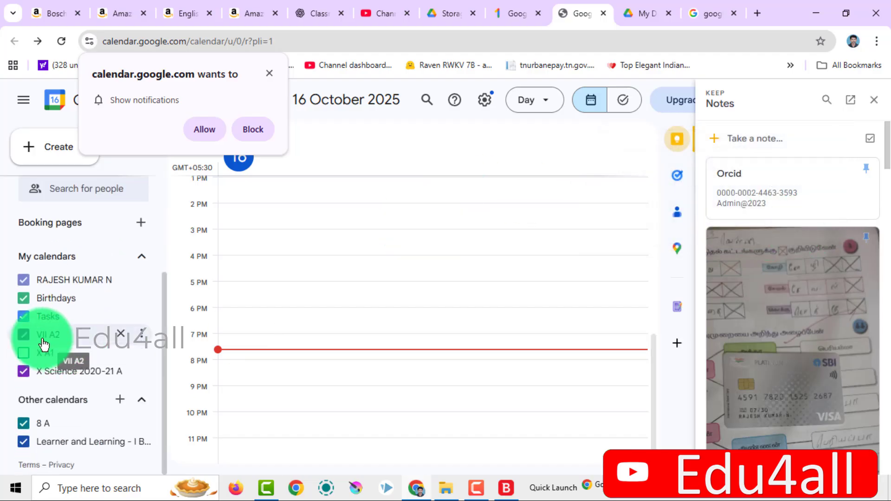
{"action": "left_click", "coordinate": [23, 335]}
{"action": "left_click", "coordinate": [24, 335]}
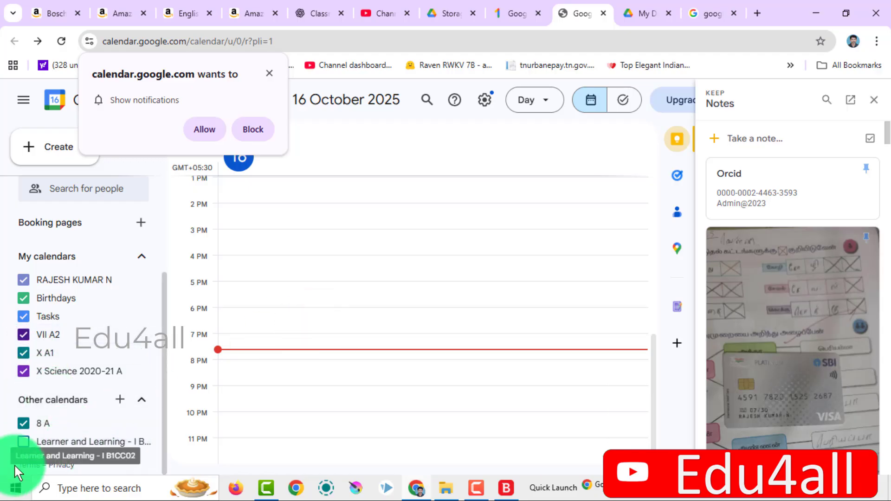
{"action": "left_click", "coordinate": [23, 443]}
{"action": "left_click", "coordinate": [23, 443]}
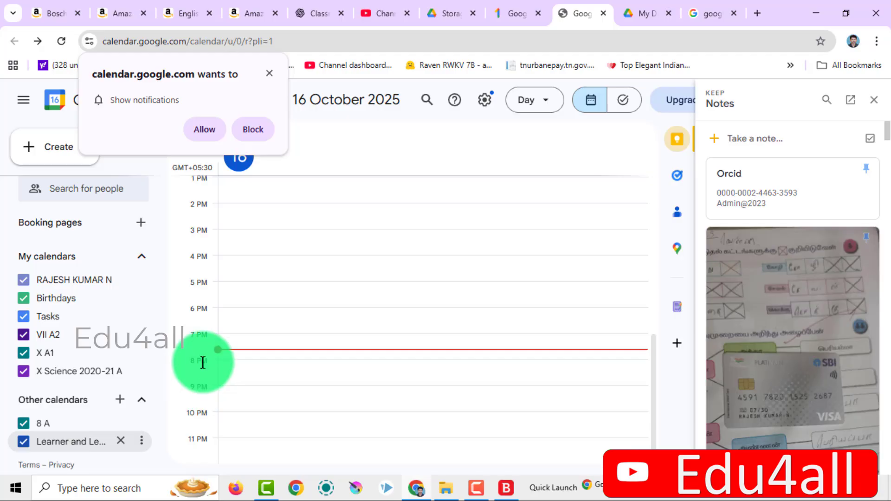
{"action": "left_click", "coordinate": [82, 302]}
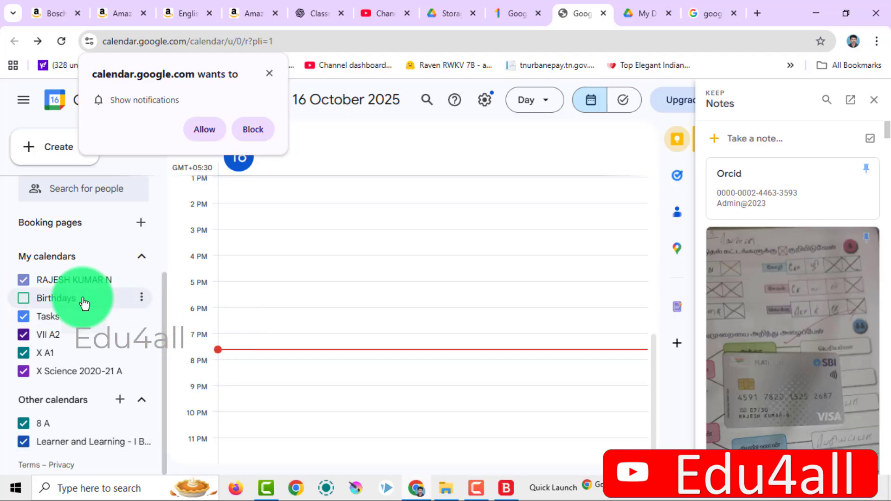
{"action": "left_click", "coordinate": [93, 302]}
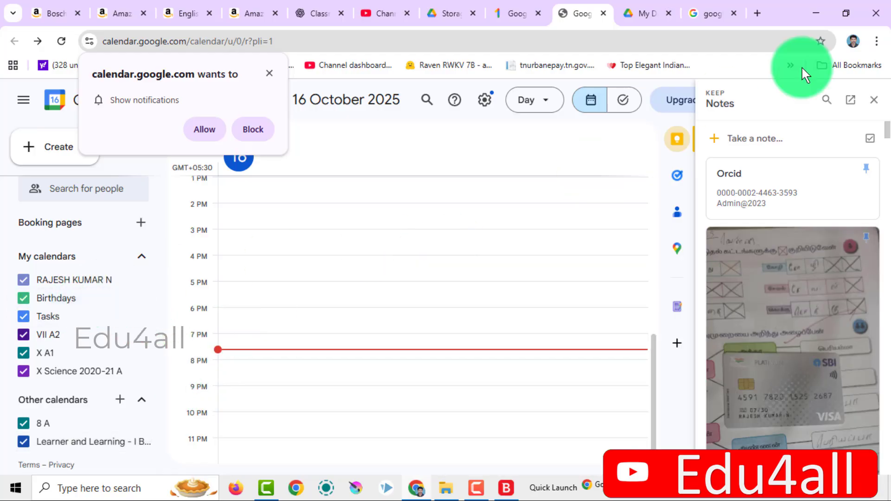
Close the Keep notes beside the calendar and open Google Translate.
{"action": "left_click", "coordinate": [873, 100]}
{"action": "left_click", "coordinate": [837, 100]}
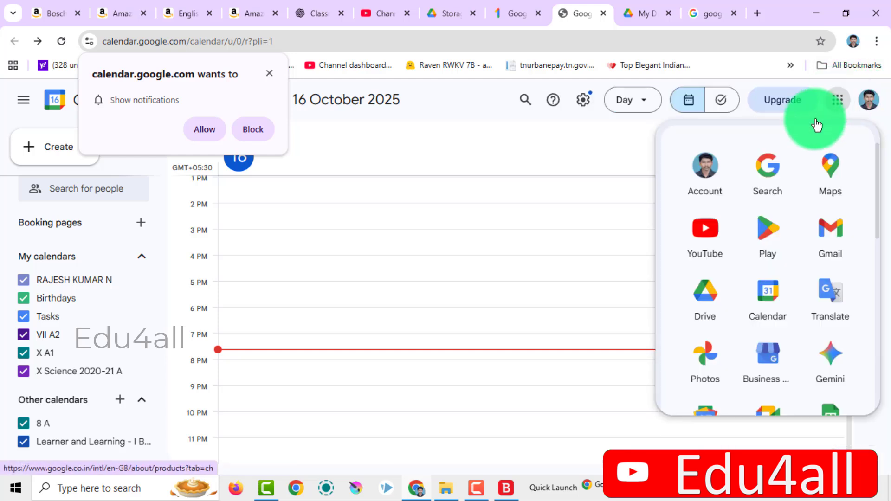
{"action": "left_click", "coordinate": [840, 309]}
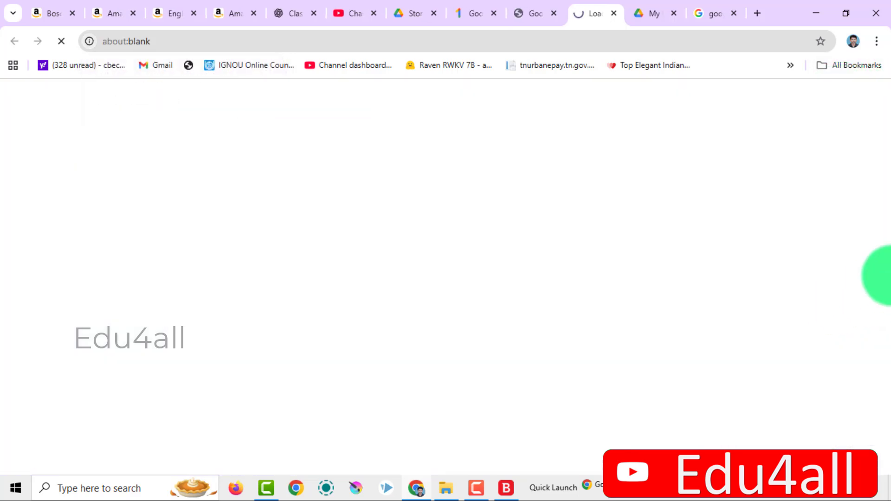
Switch the source language to Tamil and back to English in text translation, and open document translation.
{"action": "left_click", "coordinate": [251, 185]}
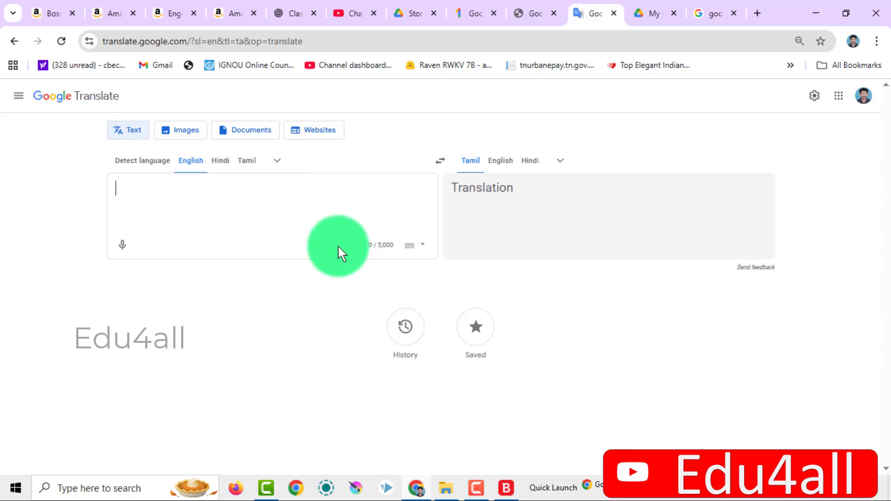
{"action": "left_click", "coordinate": [249, 162]}
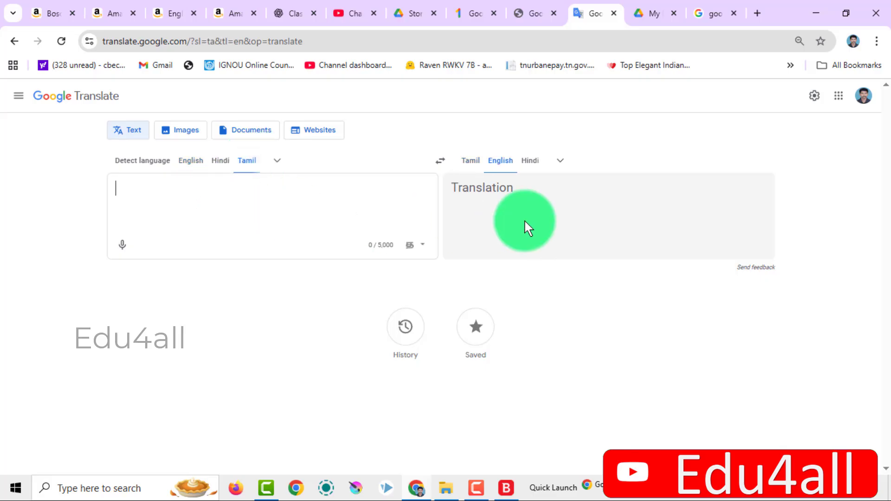
{"action": "left_click", "coordinate": [193, 162]}
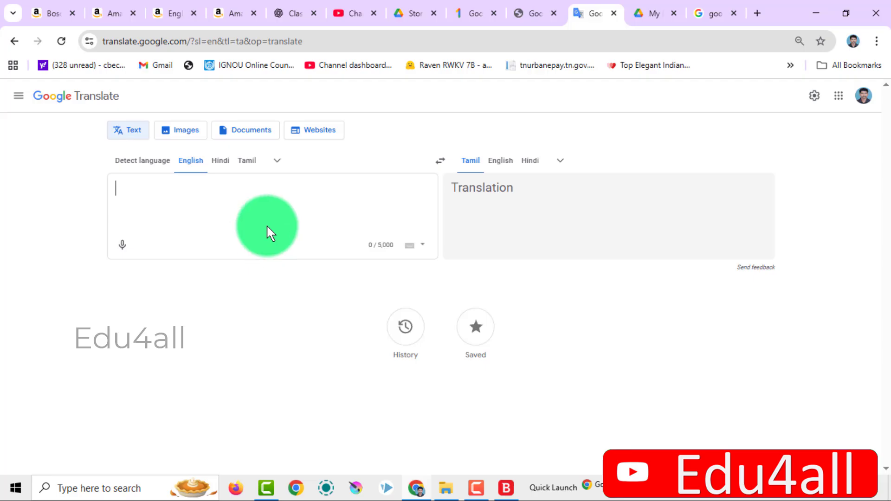
{"action": "left_click", "coordinate": [267, 131]}
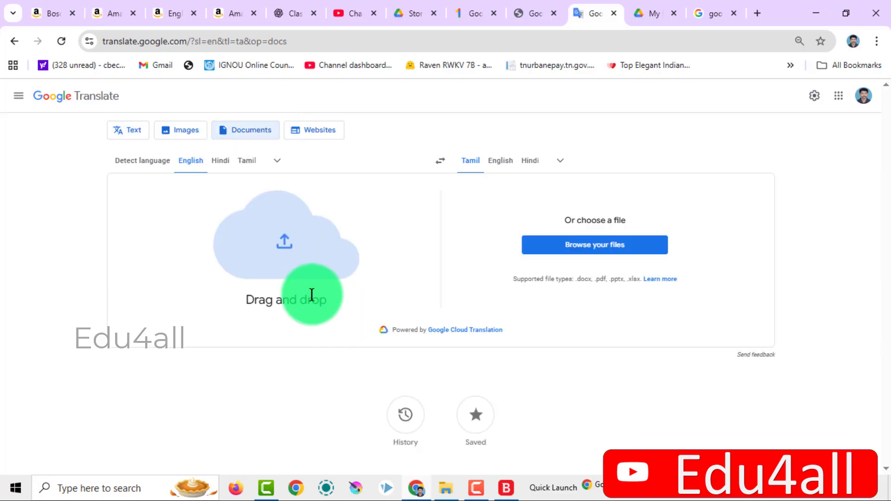
Add mdc Course Report.docx from the desktop to document translation and translate it from English to Tamil.
{"action": "key", "text": "super+d"}
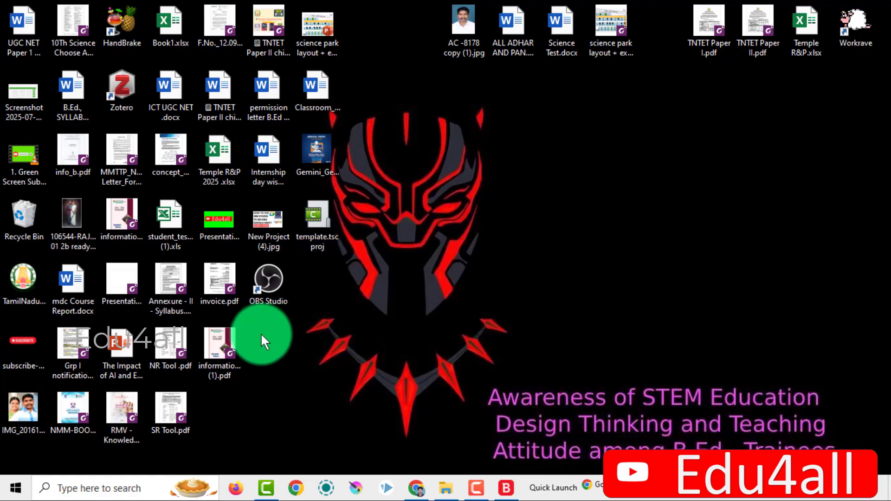
{"action": "left_click", "coordinate": [323, 82]}
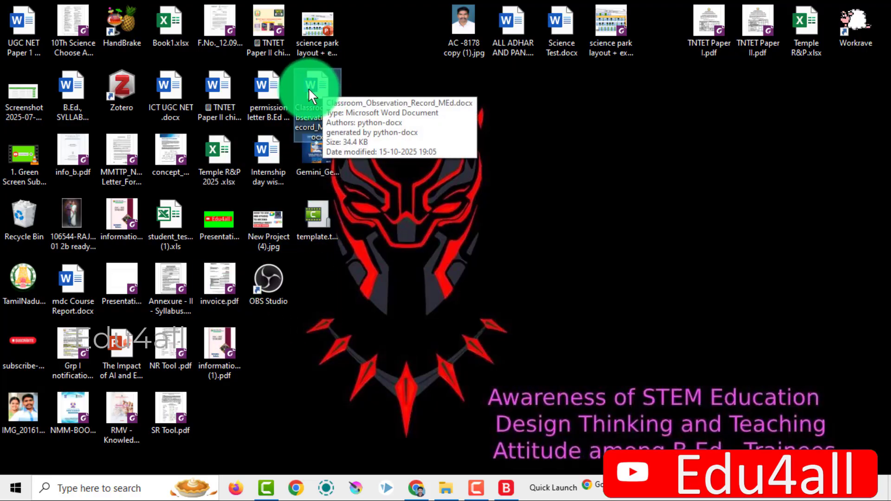
{"action": "left_click", "coordinate": [267, 91]}
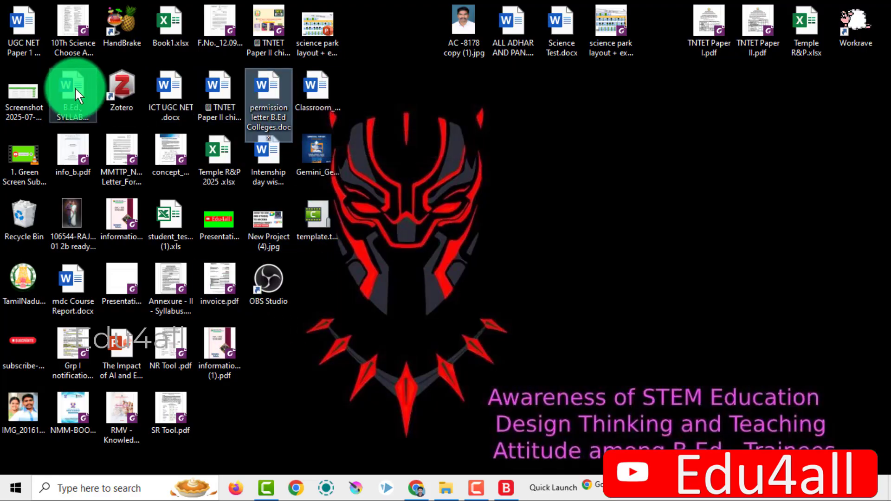
{"action": "left_click", "coordinate": [72, 275]}
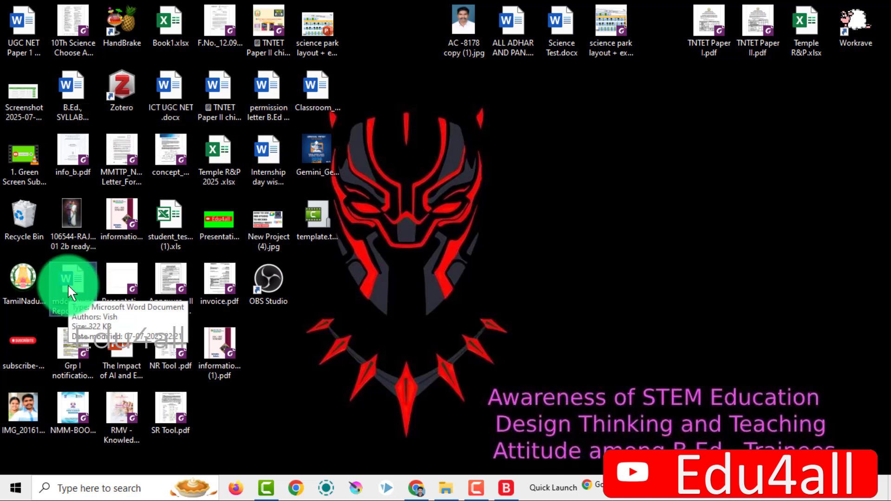
{"action": "left_click_drag", "start_coordinate": [68, 284], "coordinate": [480, 344]}
{"action": "left_click_drag", "start_coordinate": [422, 478], "coordinate": [290, 264]}
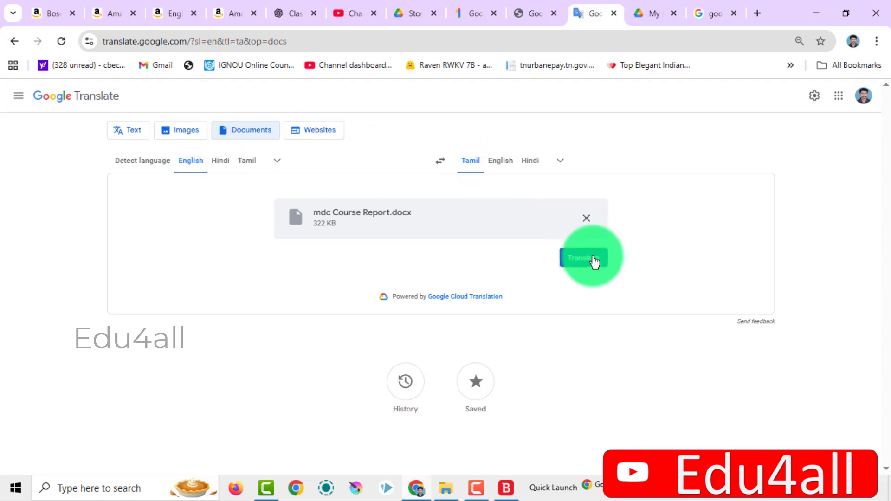
{"action": "left_click", "coordinate": [594, 262]}
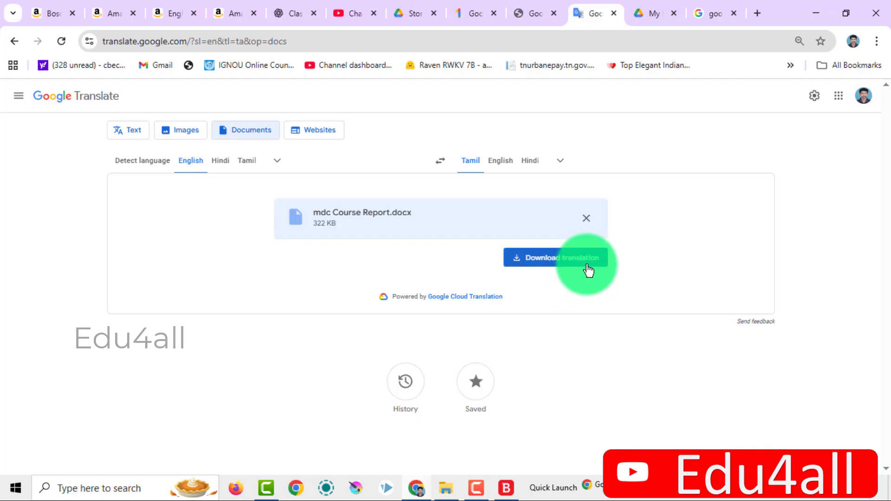
Download the translated mdc Course Report.docx, open it in Word, dismiss the licence notice and look through the Tamil text.
{"action": "left_click", "coordinate": [588, 267]}
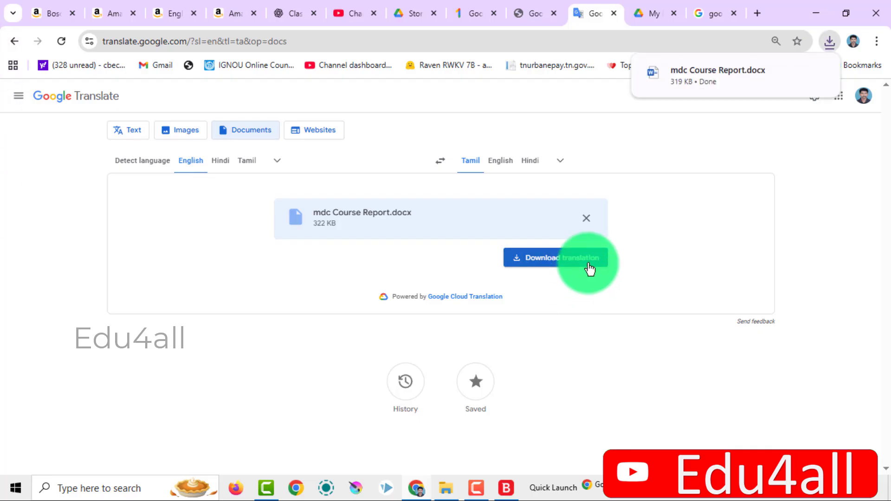
{"action": "left_click", "coordinate": [711, 75]}
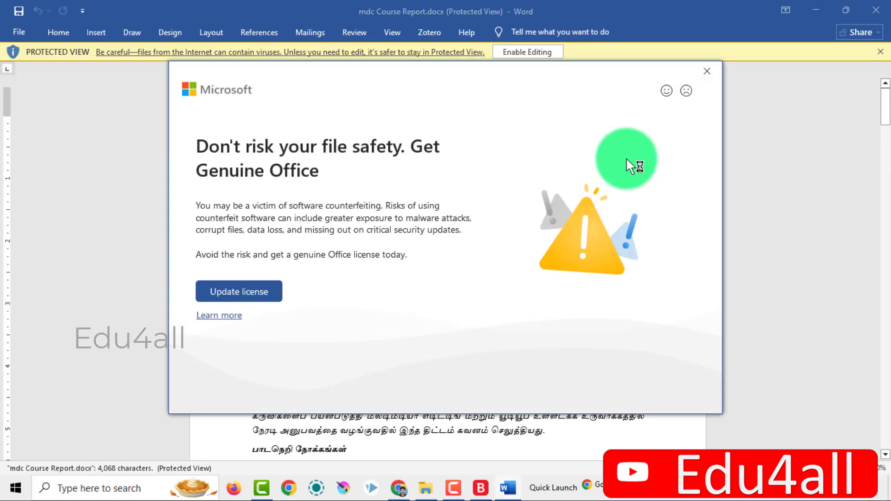
{"action": "left_click", "coordinate": [707, 71]}
{"action": "scroll", "coordinate": [452, 235], "scroll_direction": "down", "scroll_amount": 10}
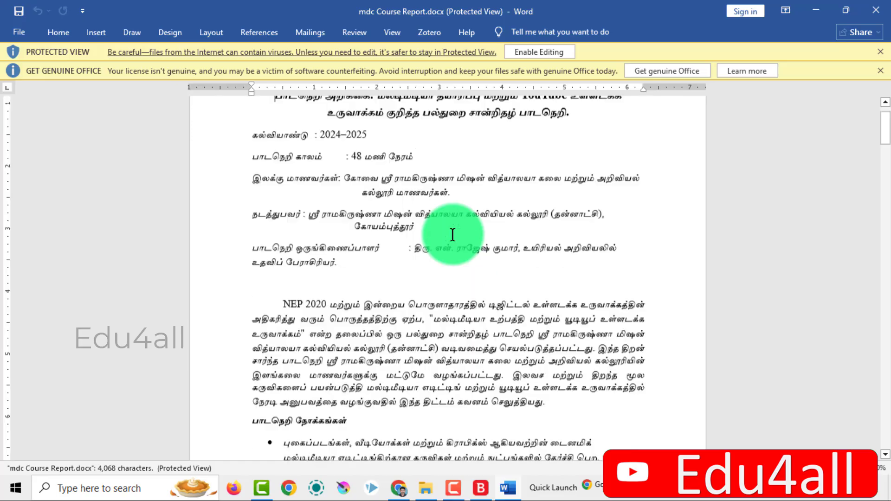
{"action": "scroll", "coordinate": [450, 247], "scroll_direction": "down", "scroll_amount": 6}
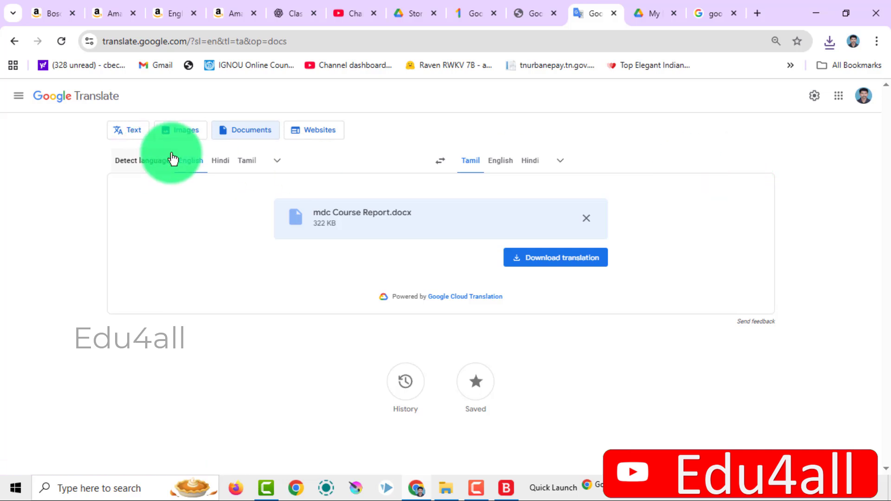
Open website translation, then search for sciencedirect in a new browser tab and open its Wikipedia article.
{"action": "left_click", "coordinate": [314, 136]}
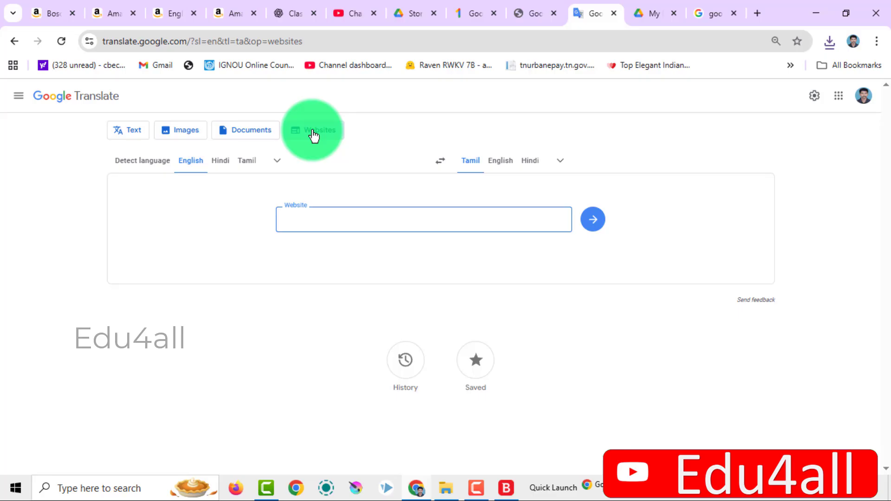
{"action": "left_click", "coordinate": [755, 13]}
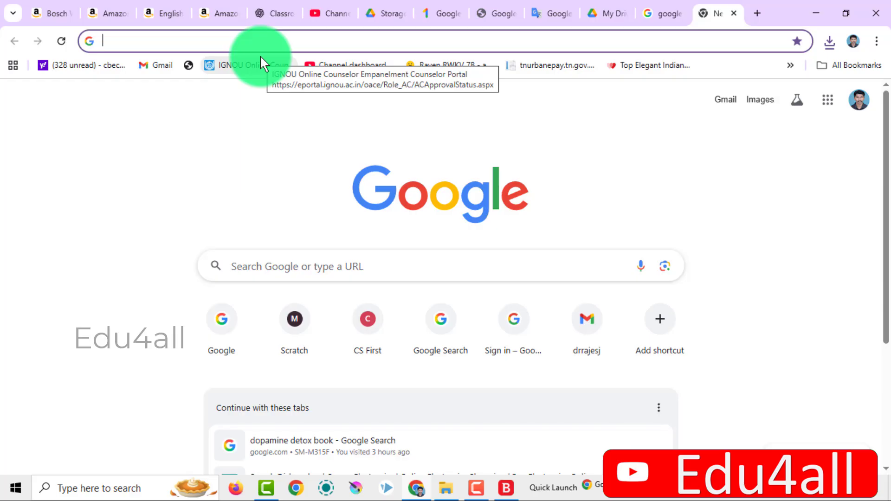
{"action": "type", "text": "science"}
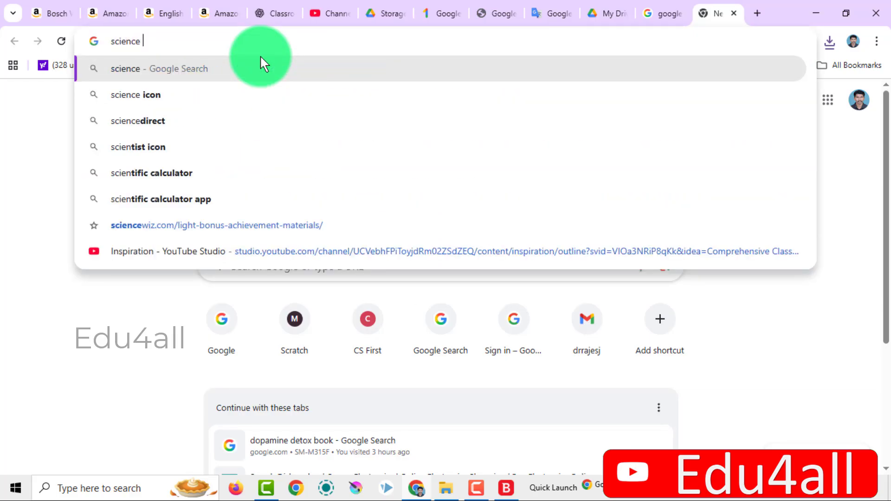
{"action": "key", "text": "Down"}
{"action": "key", "text": "Down"}
{"action": "key", "text": "Down"}
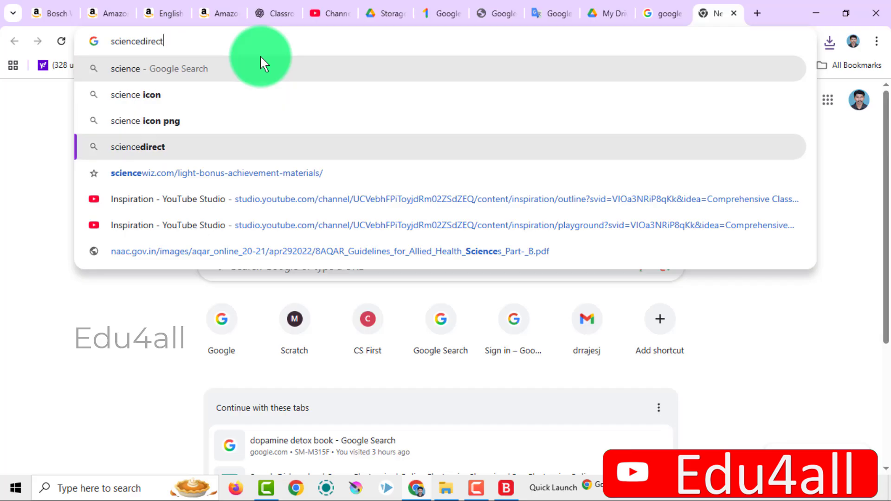
{"action": "key", "text": "Return"}
{"action": "scroll", "coordinate": [260, 204], "scroll_direction": "down", "scroll_amount": 5}
{"action": "scroll", "coordinate": [260, 221], "scroll_direction": "down", "scroll_amount": 8}
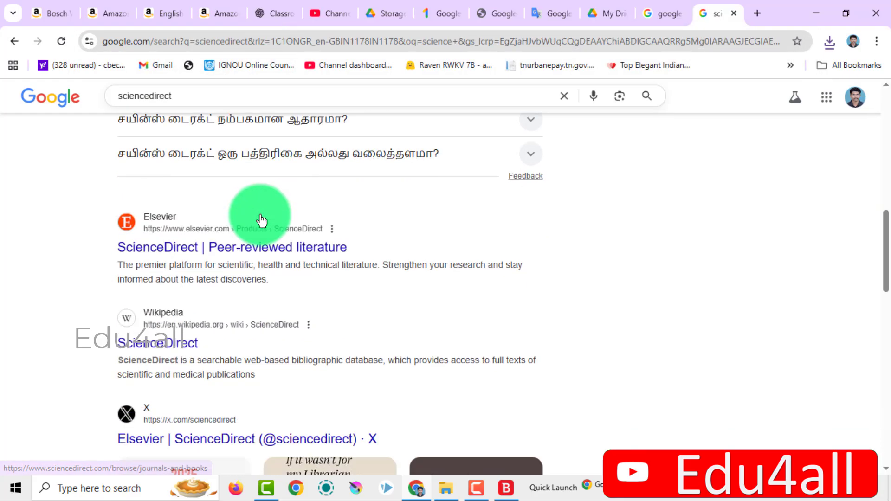
{"action": "left_click", "coordinate": [176, 277]}
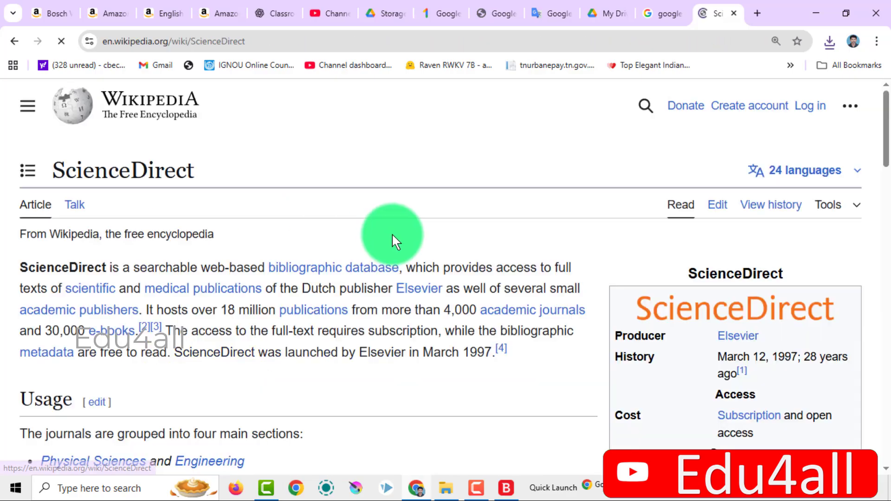
Copy the Wikipedia article's address into Google Translate's website translation, translate it into Tamil and look through the translated page.
{"action": "left_click", "coordinate": [231, 42]}
{"action": "key", "text": "ctrl+c"}
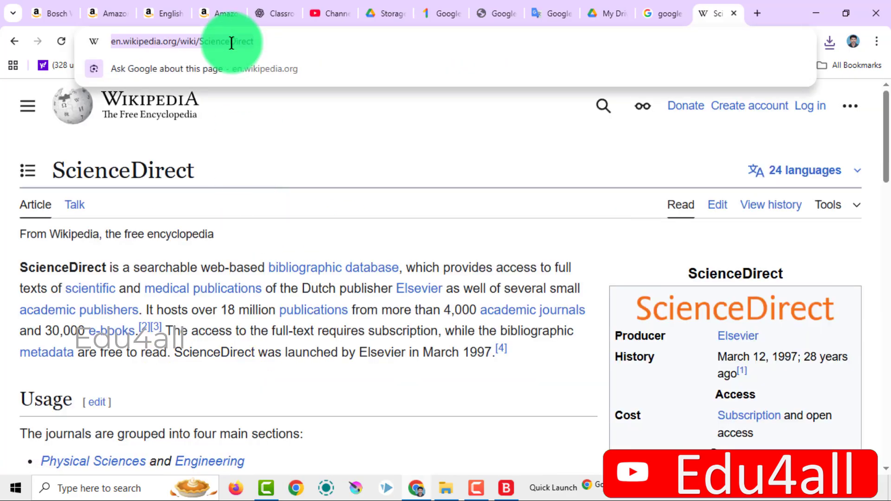
{"action": "left_click", "coordinate": [548, 18]}
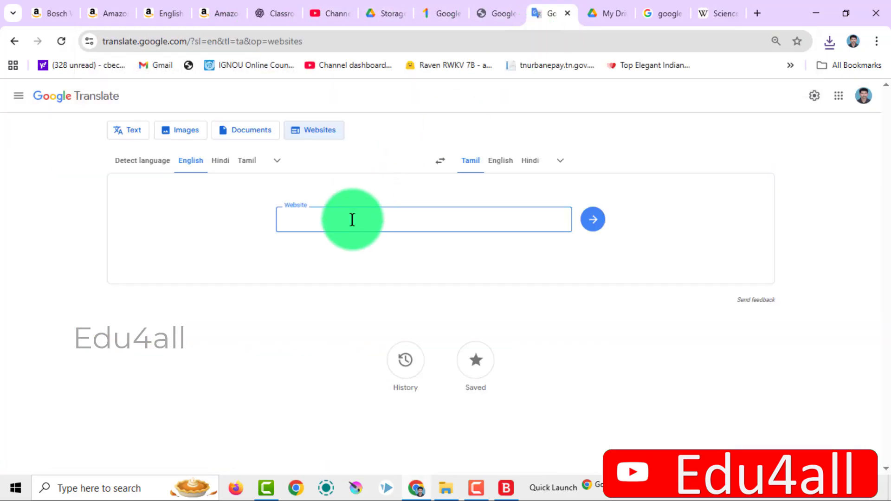
{"action": "key", "text": "ctrl+v"}
{"action": "key", "text": "Return"}
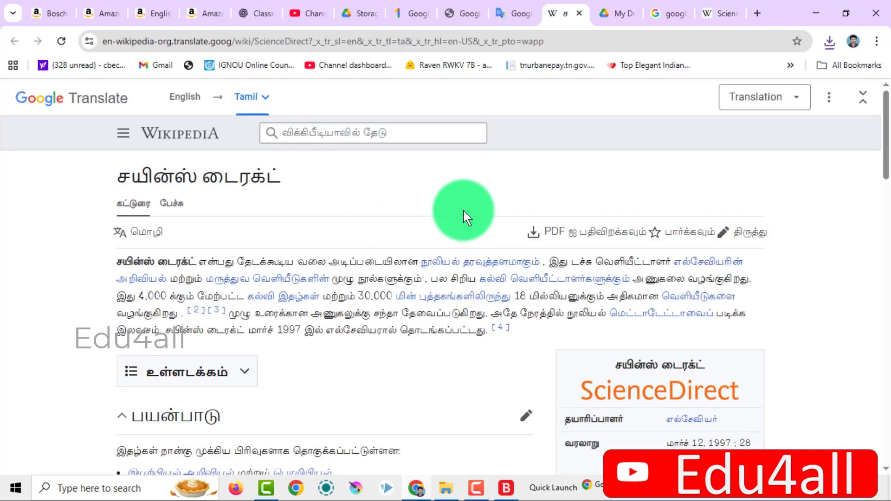
{"action": "scroll", "coordinate": [462, 209], "scroll_direction": "down", "scroll_amount": 15}
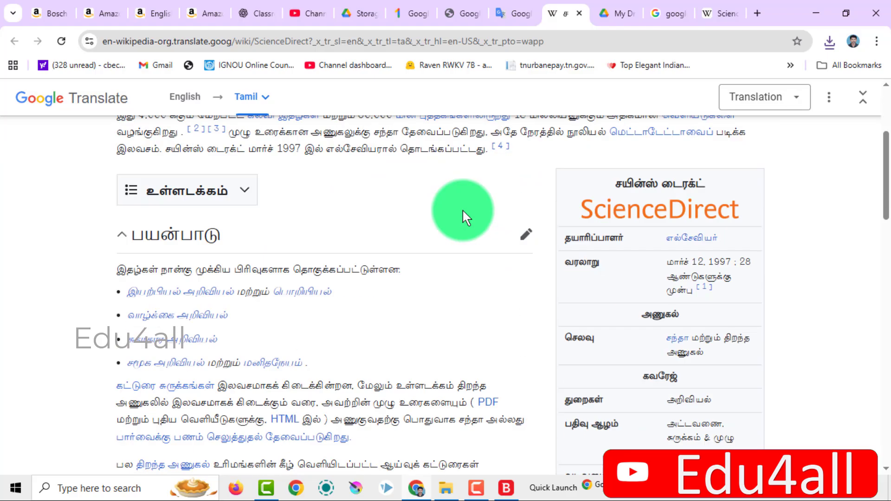
{"action": "scroll", "coordinate": [463, 215], "scroll_direction": "down", "scroll_amount": 8}
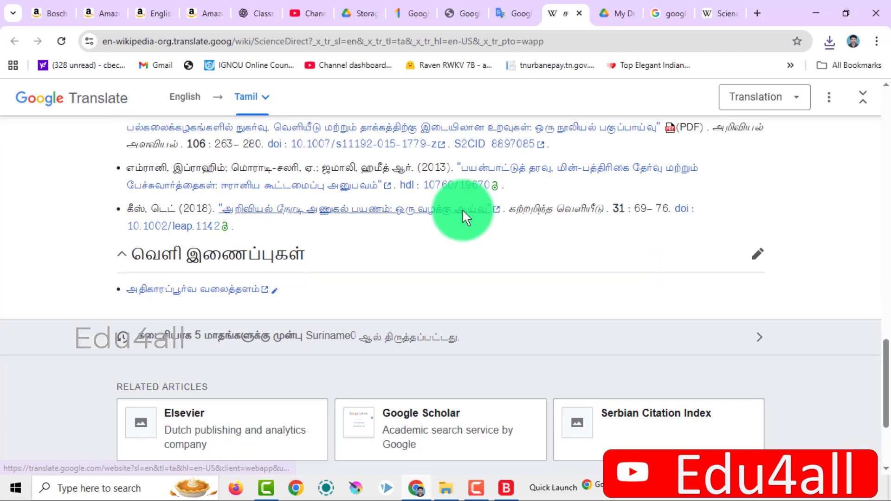
Return to Google Translate and open Google Sheets from the Google apps list.
{"action": "left_click", "coordinate": [514, 13]}
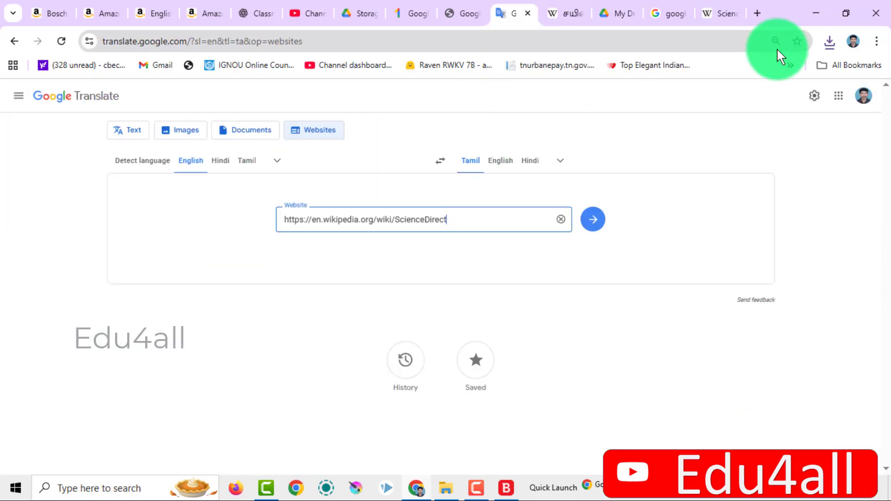
{"action": "left_click", "coordinate": [837, 99]}
{"action": "scroll", "coordinate": [831, 163], "scroll_direction": "down", "scroll_amount": 3}
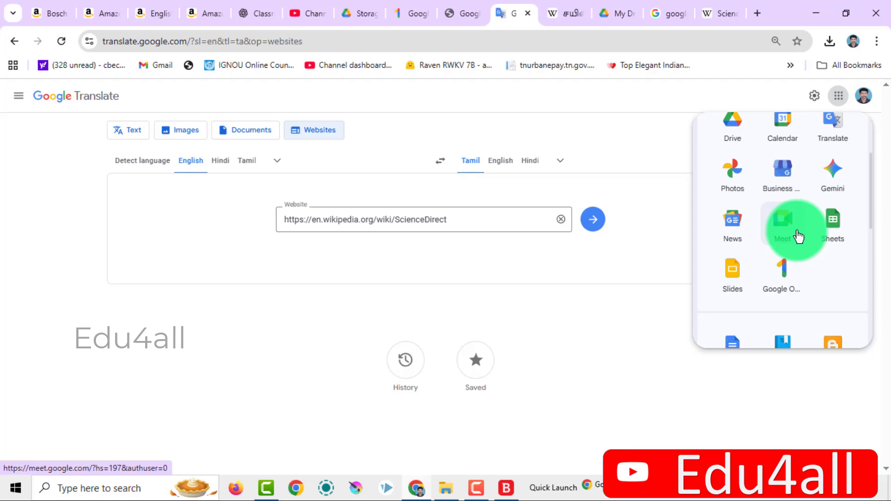
{"action": "left_click", "coordinate": [834, 236]}
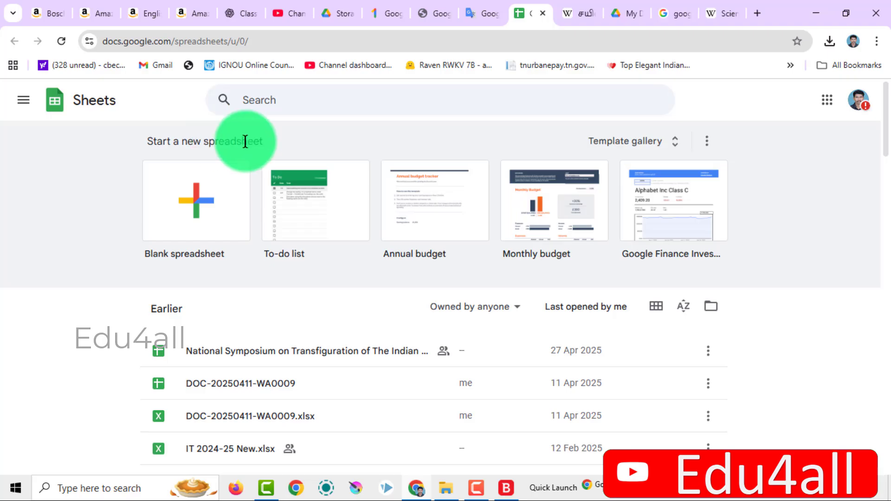
Open the Bus Pass Deatils spreadsheet from the list of earlier files, view it and return to the Sheets home page.
{"action": "scroll", "coordinate": [371, 238], "scroll_direction": "down", "scroll_amount": 3}
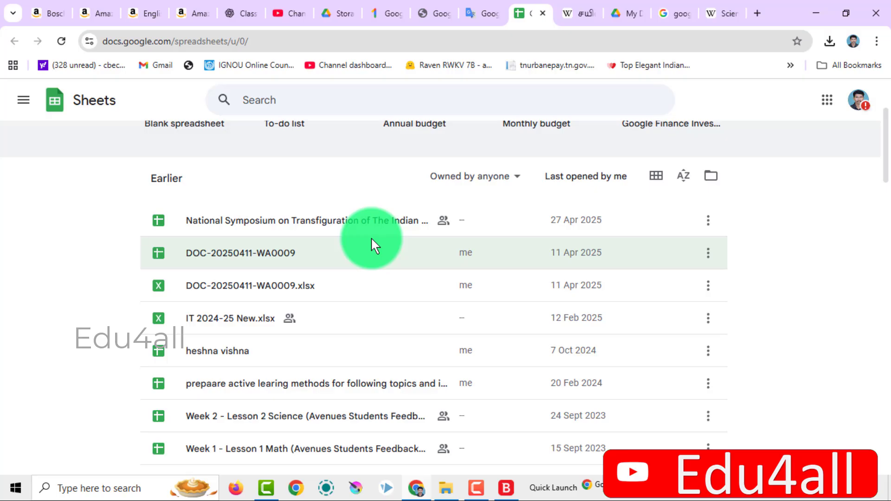
{"action": "scroll", "coordinate": [354, 346], "scroll_direction": "down", "scroll_amount": 3}
{"action": "scroll", "coordinate": [354, 346], "scroll_direction": "down", "scroll_amount": 3}
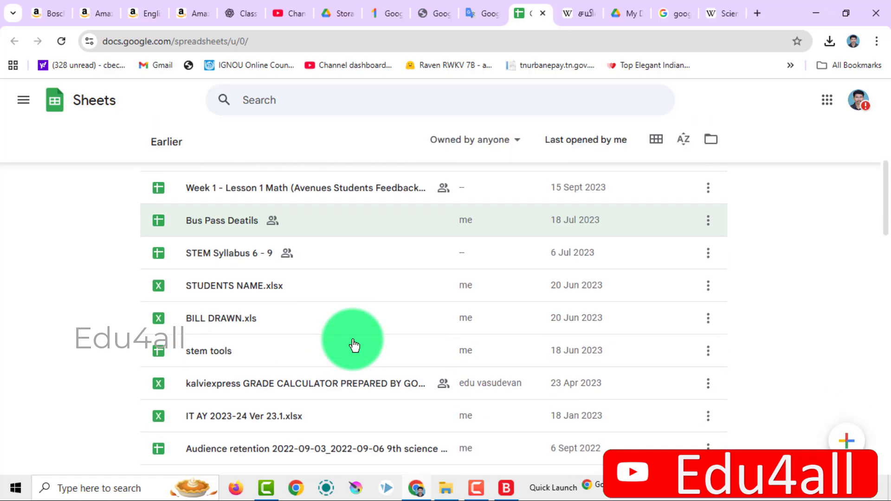
{"action": "left_click", "coordinate": [204, 221]}
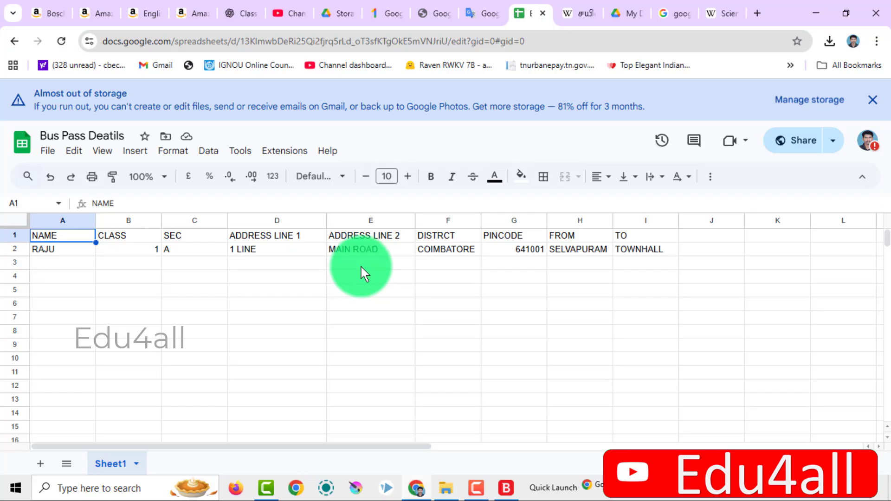
{"action": "left_click", "coordinate": [19, 37]}
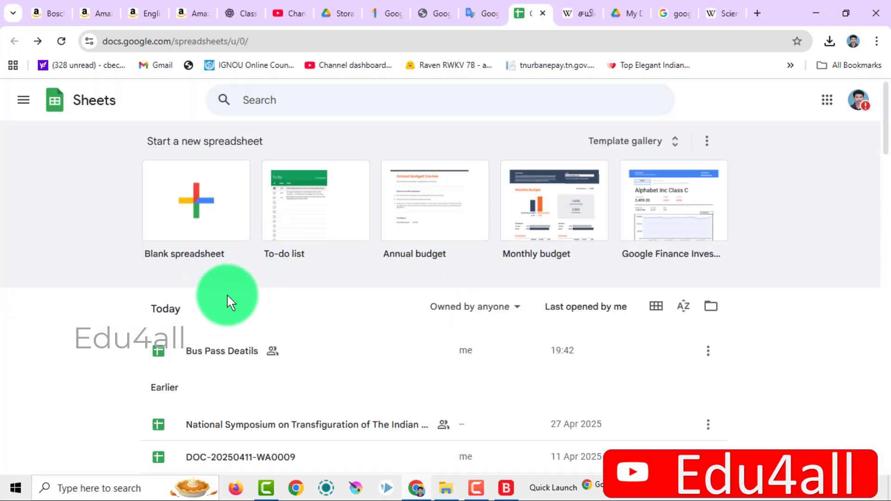
Open the kalviexpress grade calculator file from the earlier files, look through it and return to the Sheets home page.
{"action": "scroll", "coordinate": [227, 298], "scroll_direction": "down", "scroll_amount": 1}
{"action": "scroll", "coordinate": [264, 298], "scroll_direction": "down", "scroll_amount": 3}
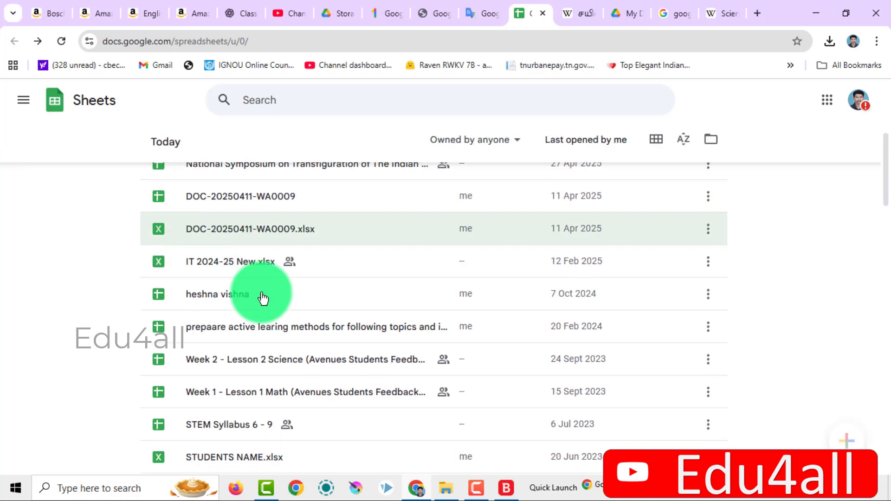
{"action": "scroll", "coordinate": [263, 298], "scroll_direction": "down", "scroll_amount": 1}
{"action": "scroll", "coordinate": [264, 298], "scroll_direction": "down", "scroll_amount": 3}
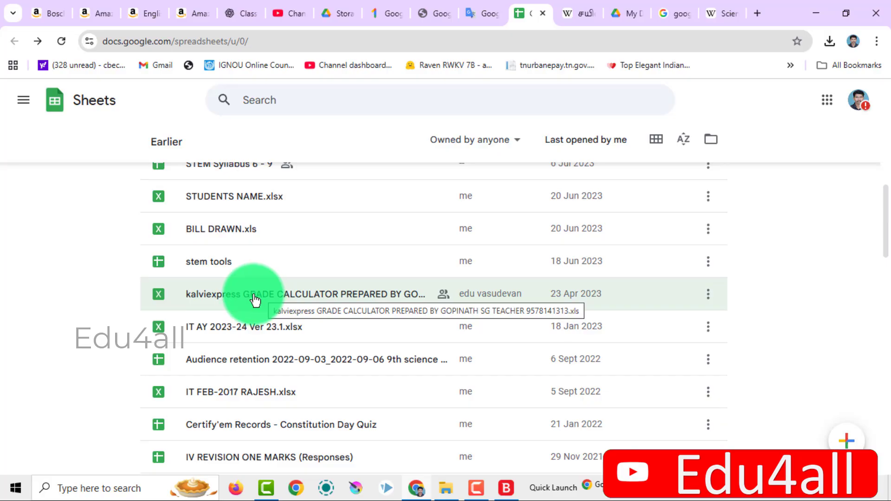
{"action": "double_click", "coordinate": [256, 300]}
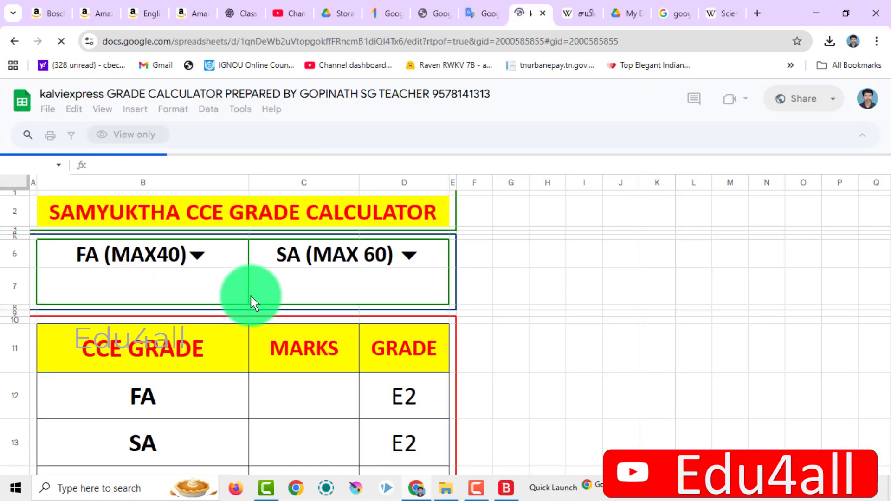
{"action": "scroll", "coordinate": [172, 316], "scroll_direction": "down", "scroll_amount": 3}
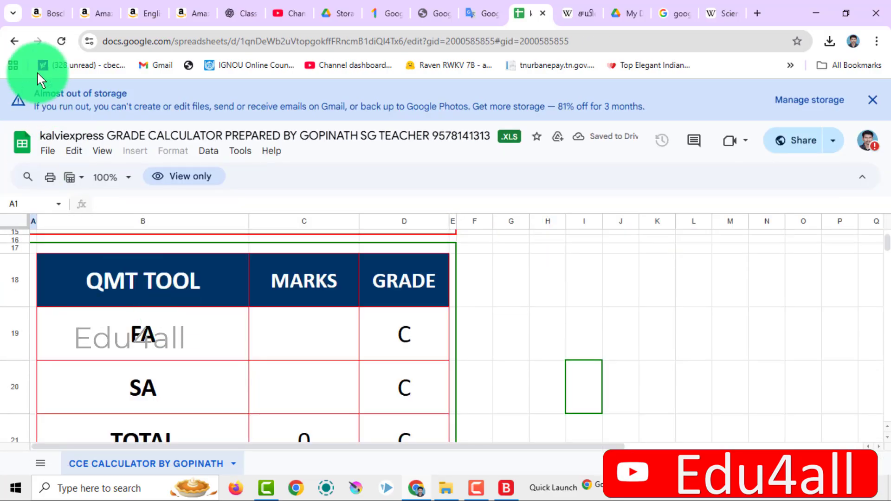
{"action": "left_click", "coordinate": [18, 39]}
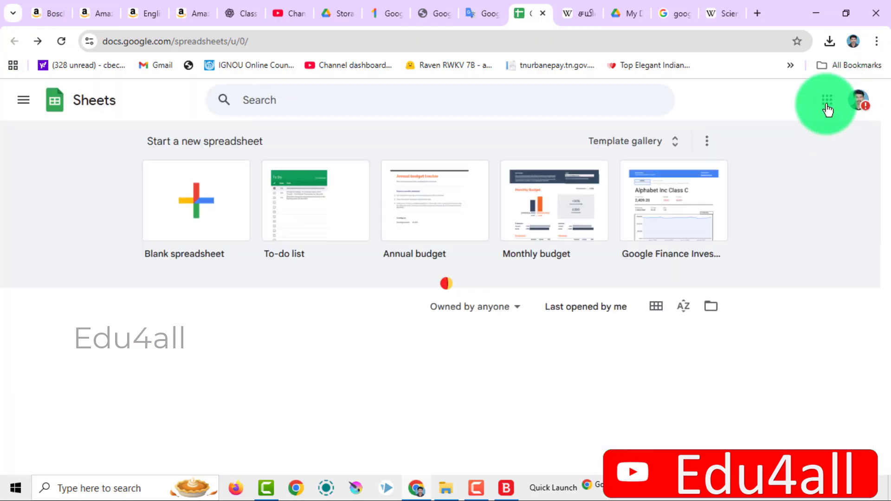
Open Google Slides from the Google apps list and look through the recent presentations.
{"action": "left_click", "coordinate": [826, 104]}
{"action": "left_click", "coordinate": [828, 100]}
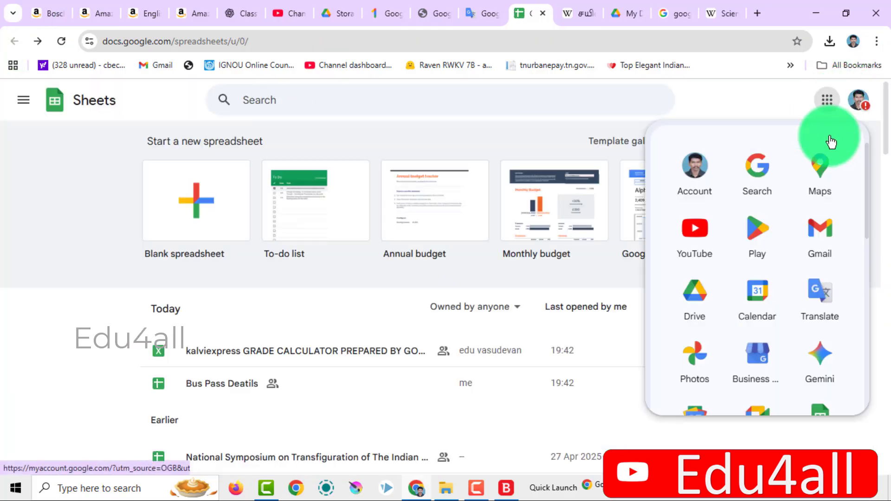
{"action": "scroll", "coordinate": [824, 276], "scroll_direction": "down", "scroll_amount": 3}
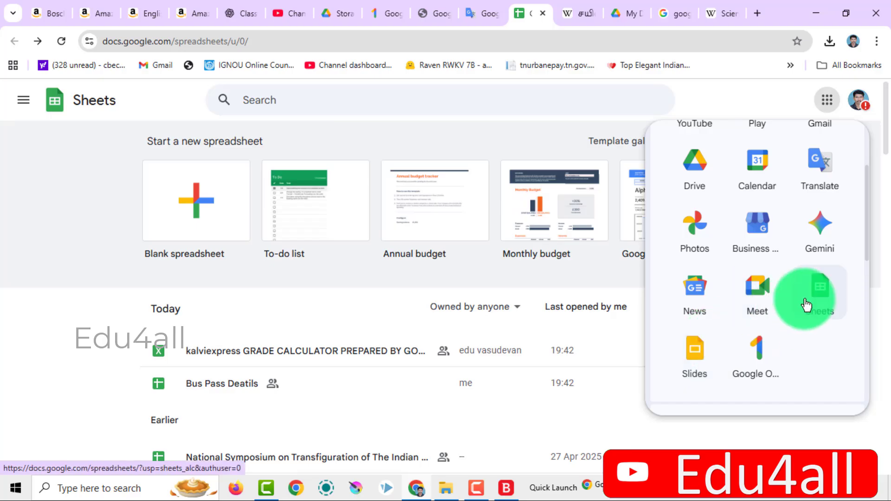
{"action": "left_click", "coordinate": [709, 363]}
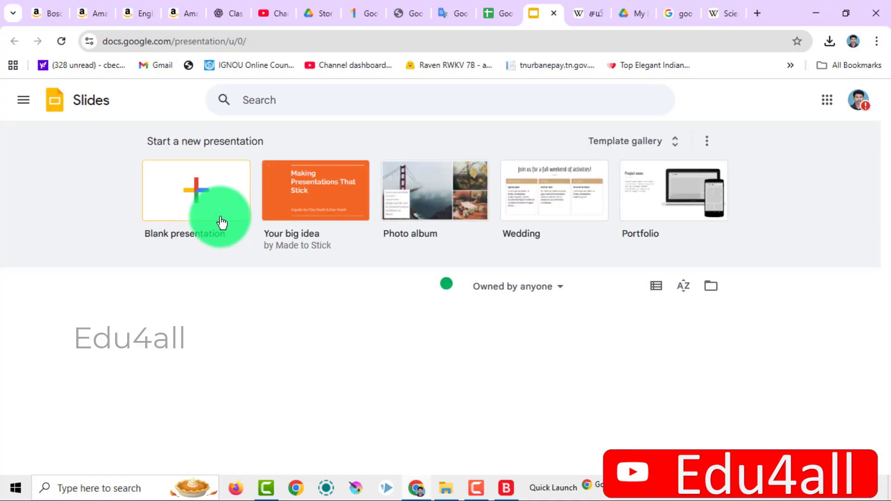
{"action": "scroll", "coordinate": [223, 213], "scroll_direction": "down", "scroll_amount": 3}
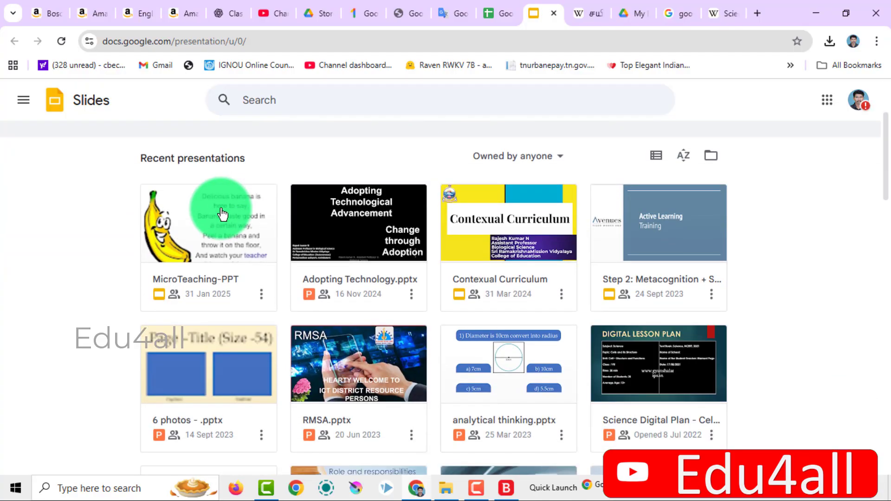
{"action": "scroll", "coordinate": [225, 205], "scroll_direction": "down", "scroll_amount": 3}
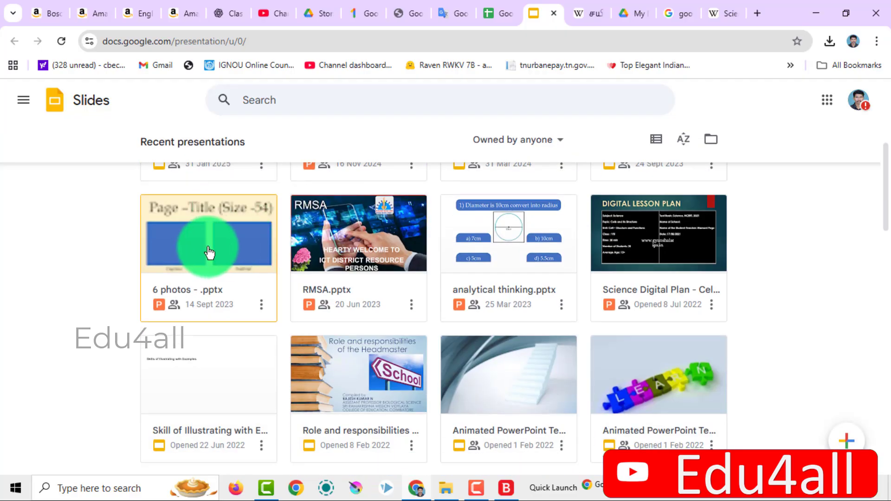
Open the Role and responsibilities of the Headmaster presentation, dismiss the feature introduction and go through the slides to slide 4.
{"action": "left_click", "coordinate": [378, 372]}
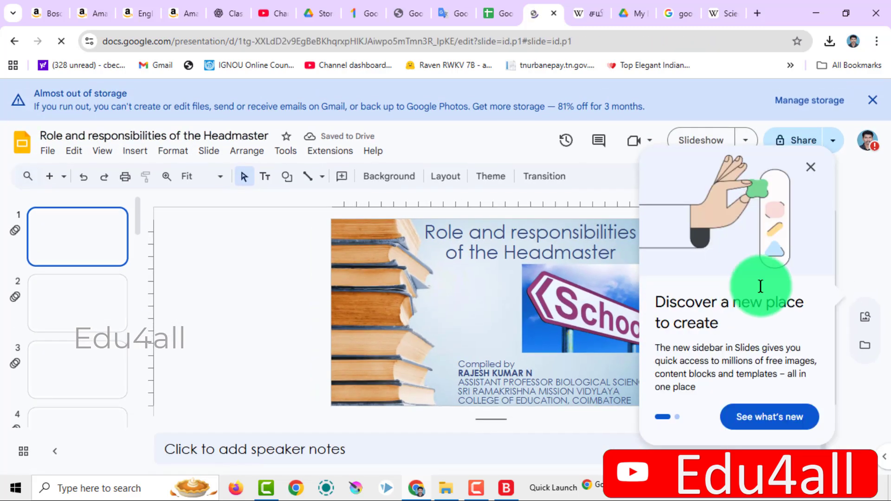
{"action": "left_click", "coordinate": [808, 166]}
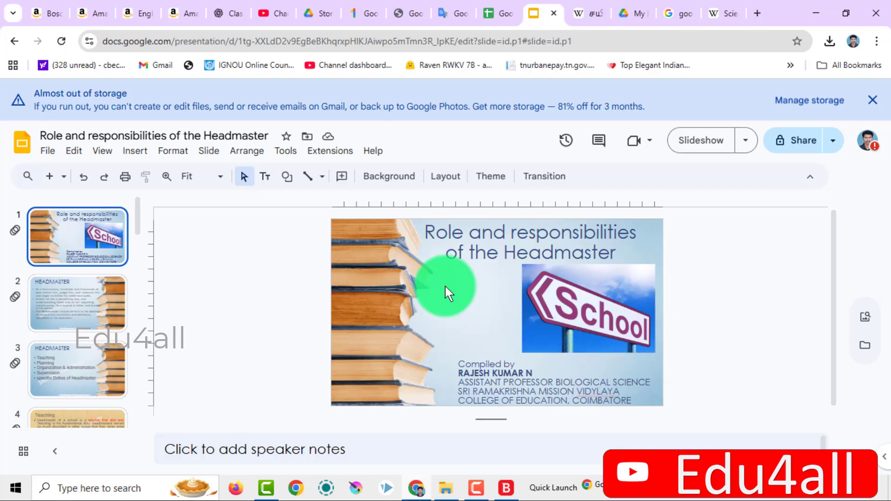
{"action": "left_click", "coordinate": [114, 313]}
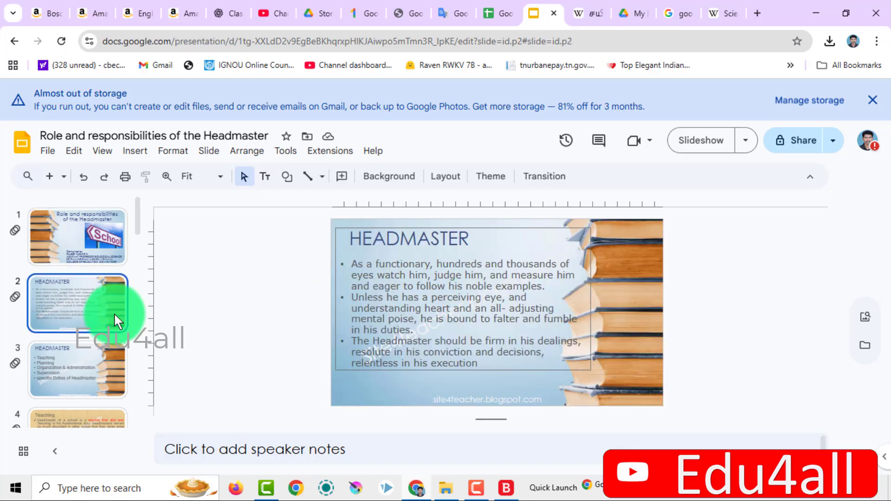
{"action": "scroll", "coordinate": [102, 308], "scroll_direction": "down", "scroll_amount": 20}
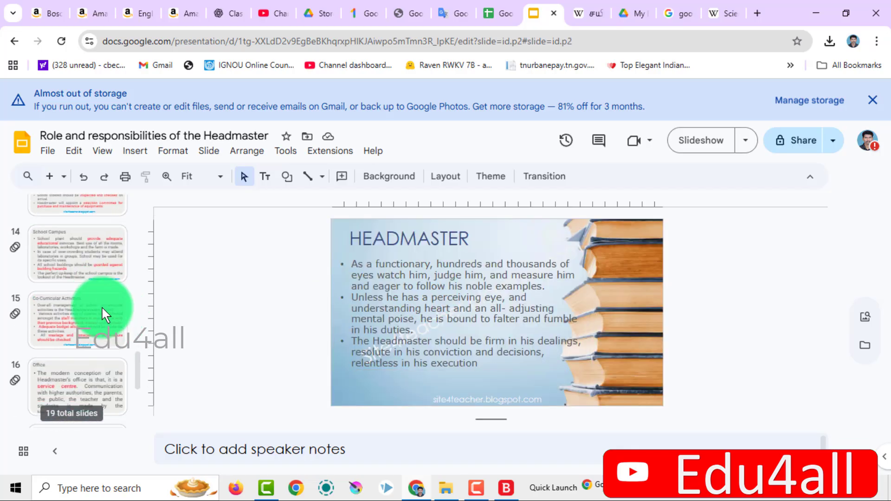
{"action": "key", "text": "Down"}
{"action": "key", "text": "Down"}
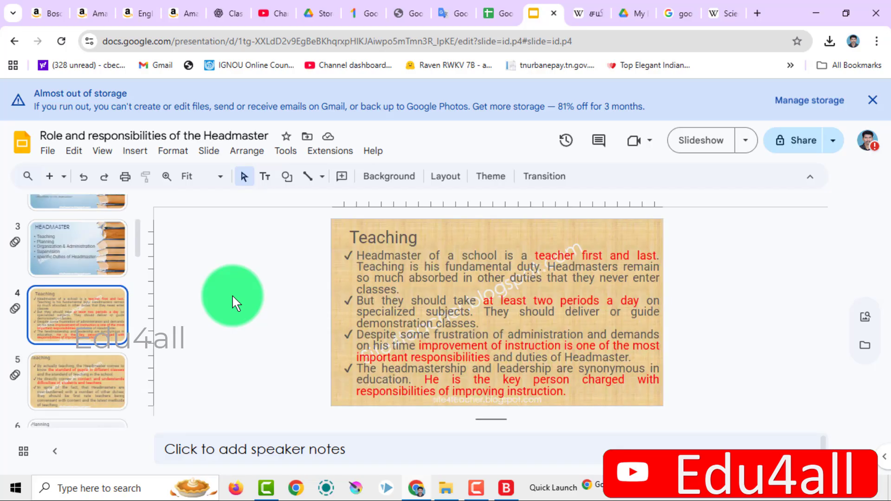
Look through the slide, format, insert and view commands on the Teaching slide and dismiss the storage notice.
{"action": "left_click", "coordinate": [398, 285]}
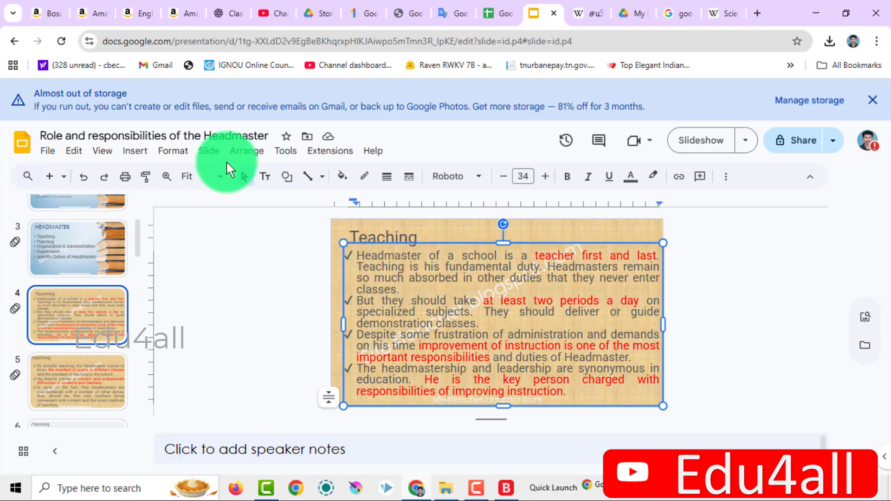
{"action": "left_click", "coordinate": [209, 151]}
{"action": "left_click", "coordinate": [205, 154]}
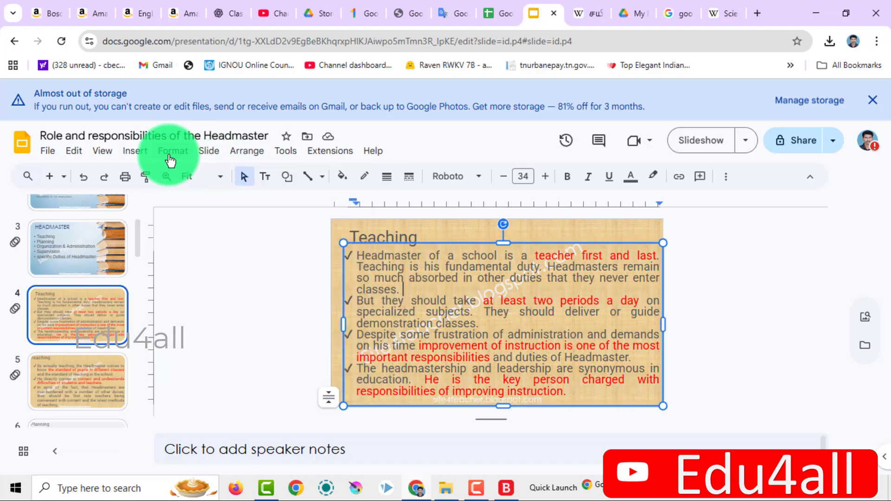
{"action": "left_click", "coordinate": [172, 151]}
{"action": "left_click", "coordinate": [248, 152]}
{"action": "left_click", "coordinate": [318, 153]}
{"action": "left_click", "coordinate": [132, 152]}
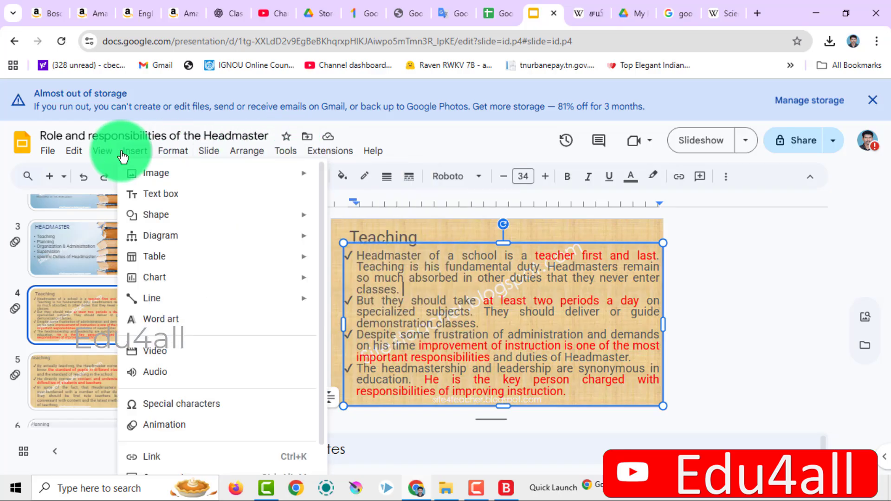
{"action": "left_click", "coordinate": [102, 151]}
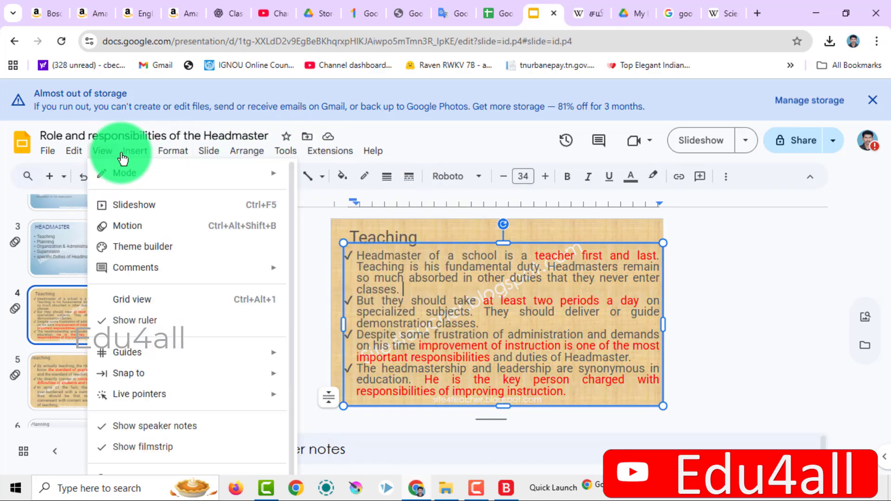
{"action": "left_click", "coordinate": [330, 152]}
{"action": "left_click", "coordinate": [768, 269]}
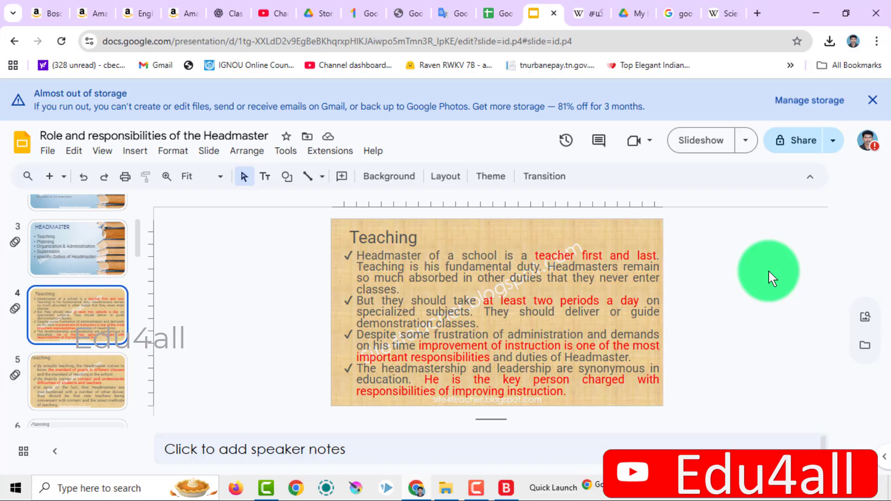
{"action": "left_click", "coordinate": [871, 98]}
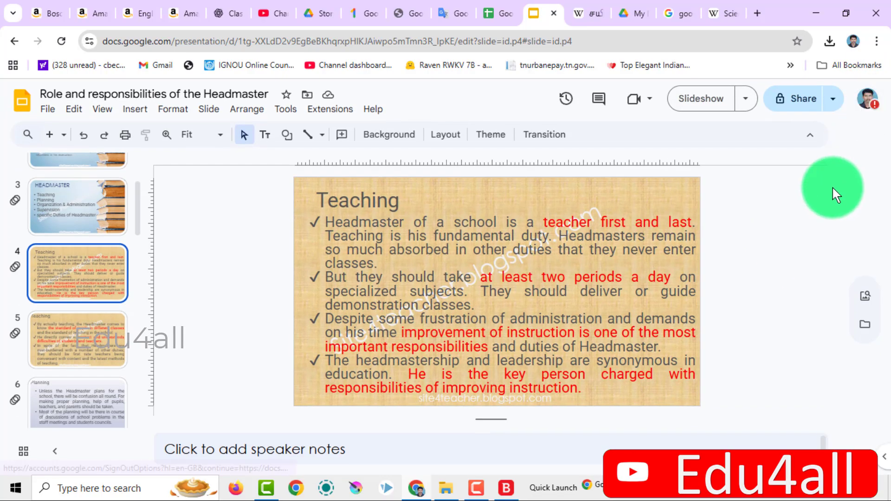
Return to Google Sheets and open Google Docs from the Google apps list.
{"action": "left_click", "coordinate": [866, 105]}
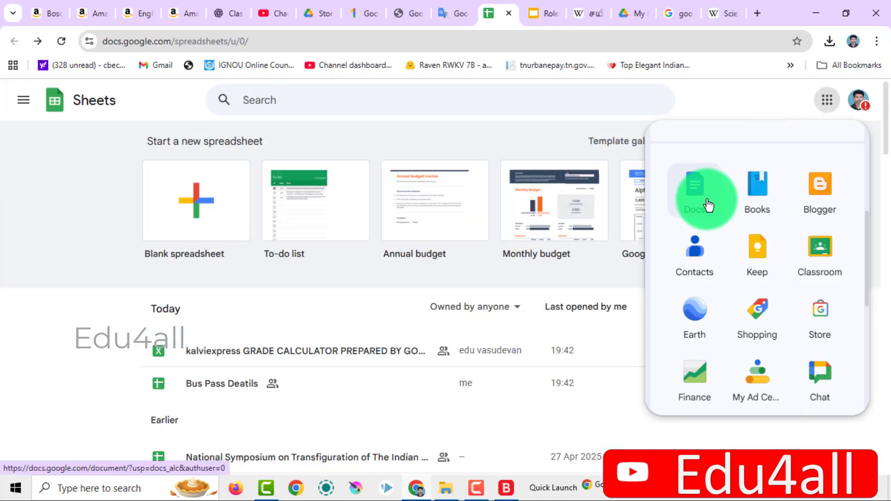
{"action": "scroll", "coordinate": [696, 194], "scroll_direction": "up", "scroll_amount": 5}
{"action": "left_click", "coordinate": [705, 197]}
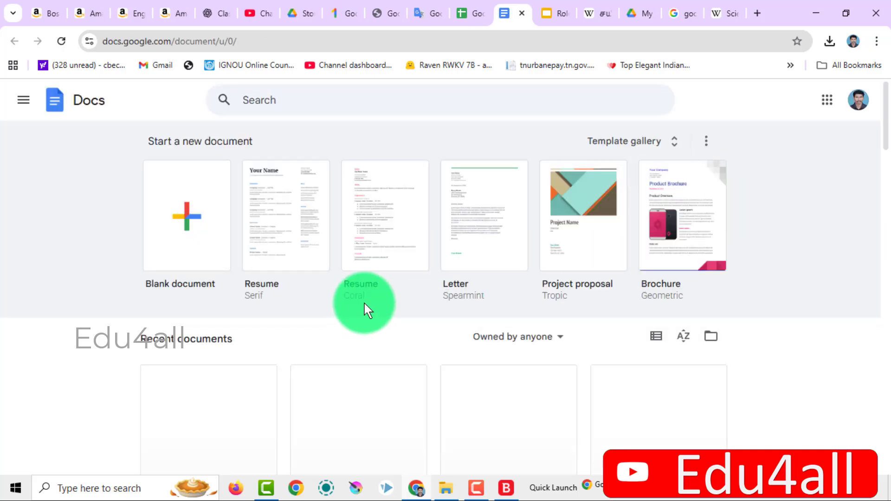
Look through the recent documents on the Google Docs home page, down to the oldest files.
{"action": "scroll", "coordinate": [364, 301], "scroll_direction": "down", "scroll_amount": 4}
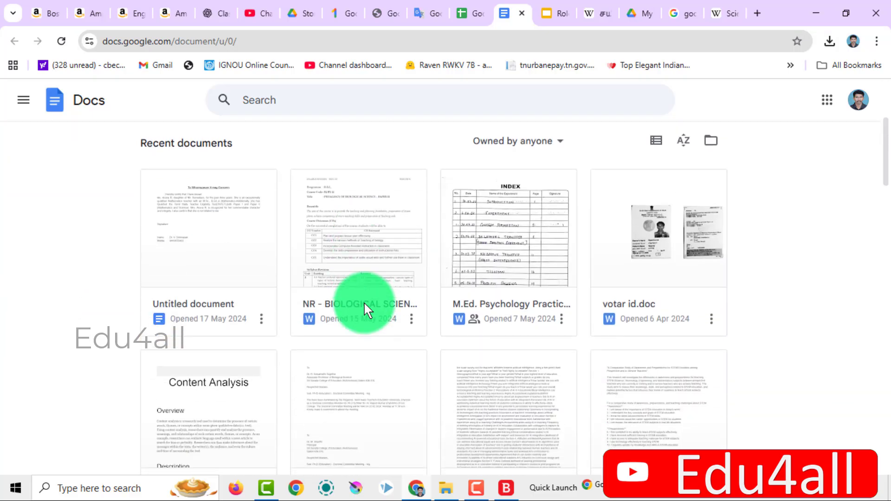
{"action": "scroll", "coordinate": [366, 309], "scroll_direction": "down", "scroll_amount": 3}
{"action": "scroll", "coordinate": [366, 309], "scroll_direction": "down", "scroll_amount": 1}
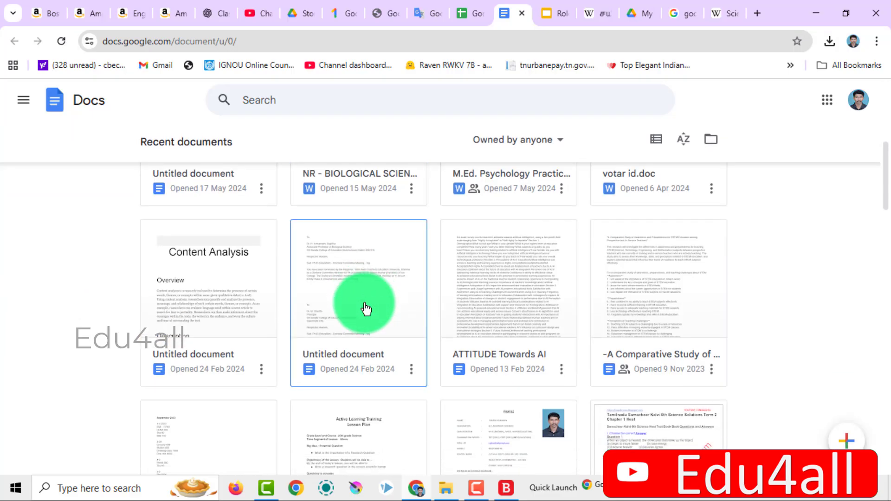
{"action": "scroll", "coordinate": [367, 309], "scroll_direction": "down", "scroll_amount": 3}
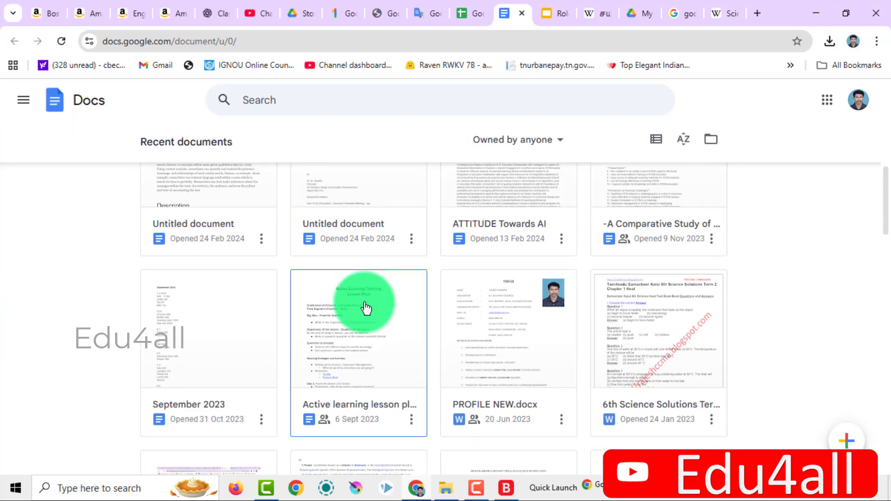
{"action": "scroll", "coordinate": [367, 308], "scroll_direction": "down", "scroll_amount": 9}
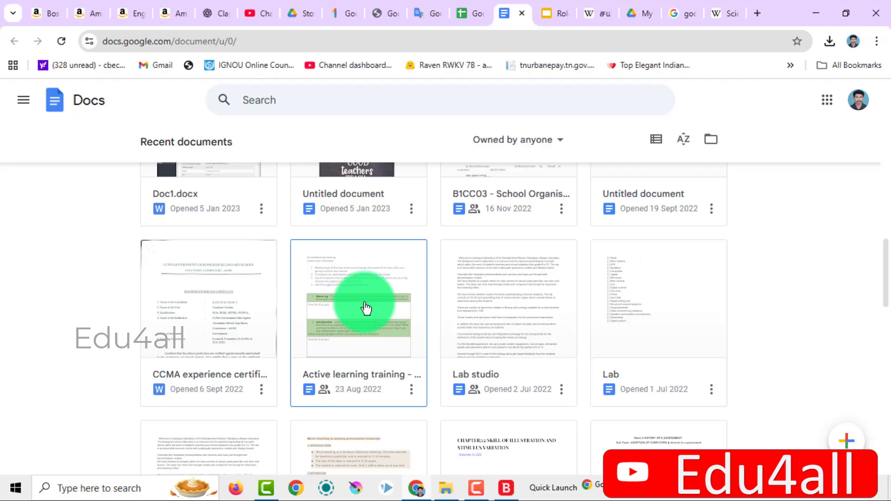
{"action": "scroll", "coordinate": [366, 308], "scroll_direction": "down", "scroll_amount": 7}
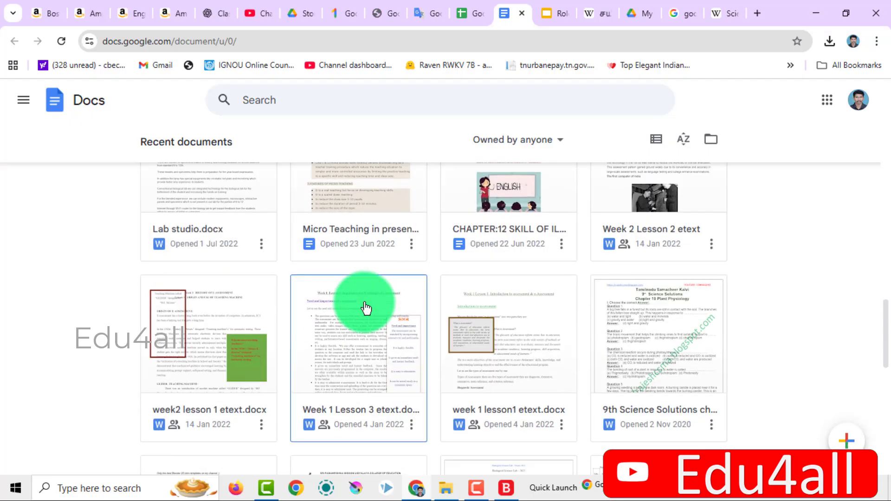
{"action": "scroll", "coordinate": [366, 308], "scroll_direction": "down", "scroll_amount": 5}
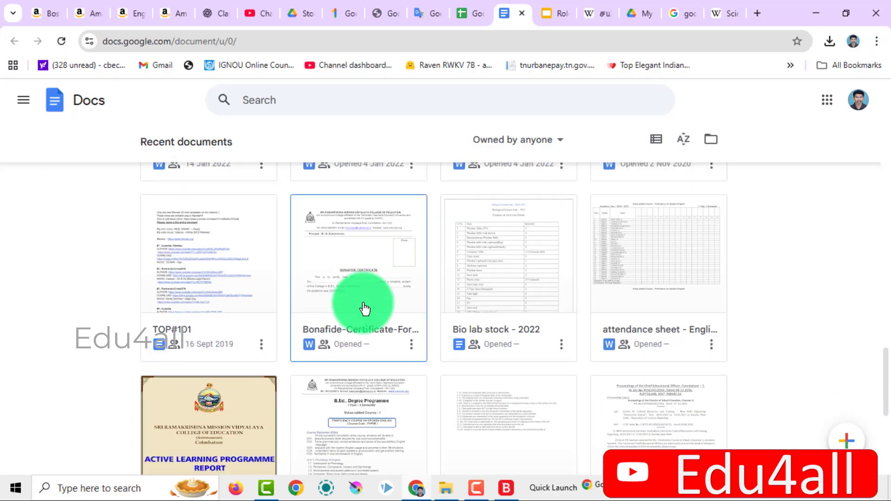
Open Google Contacts from the Google apps list and activate the contact search.
{"action": "scroll", "coordinate": [365, 308], "scroll_direction": "down", "scroll_amount": 4}
{"action": "left_click", "coordinate": [698, 258]}
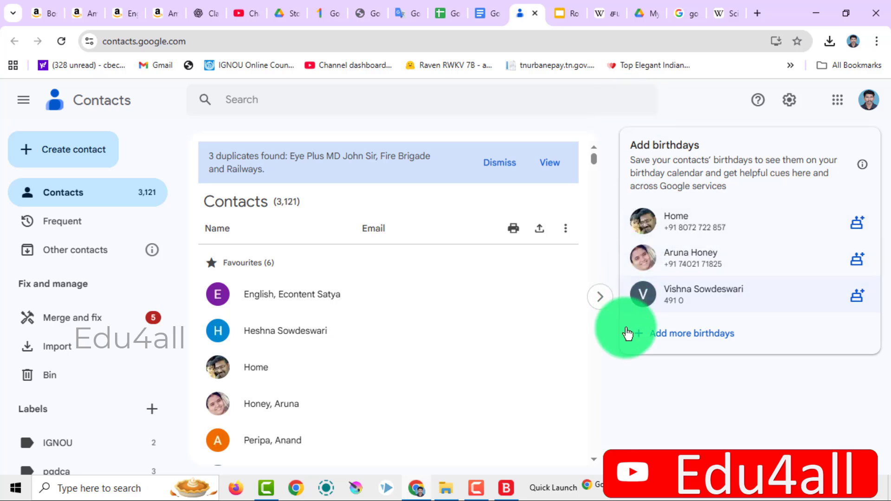
{"action": "left_click", "coordinate": [597, 106]}
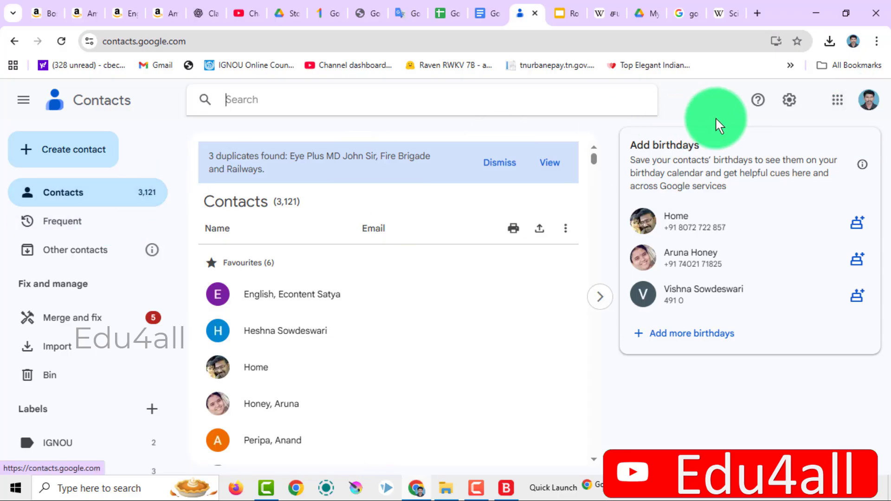
Open Google Keep from the Google apps list.
{"action": "left_click", "coordinate": [838, 100]}
{"action": "scroll", "coordinate": [788, 316], "scroll_direction": "down", "scroll_amount": 7}
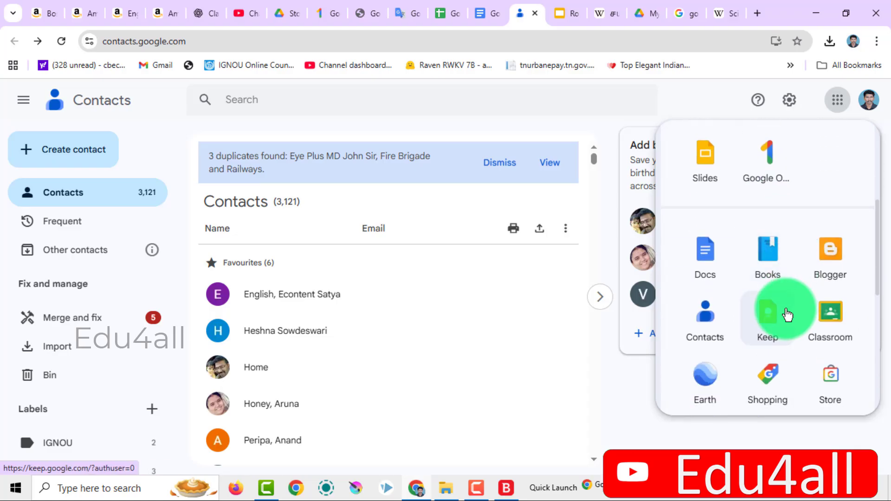
{"action": "scroll", "coordinate": [788, 315], "scroll_direction": "down", "scroll_amount": 3}
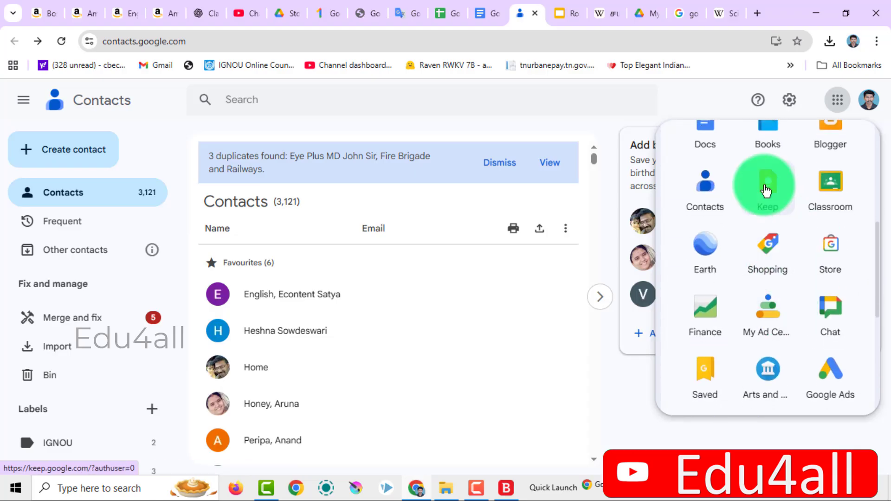
{"action": "left_click", "coordinate": [766, 190]}
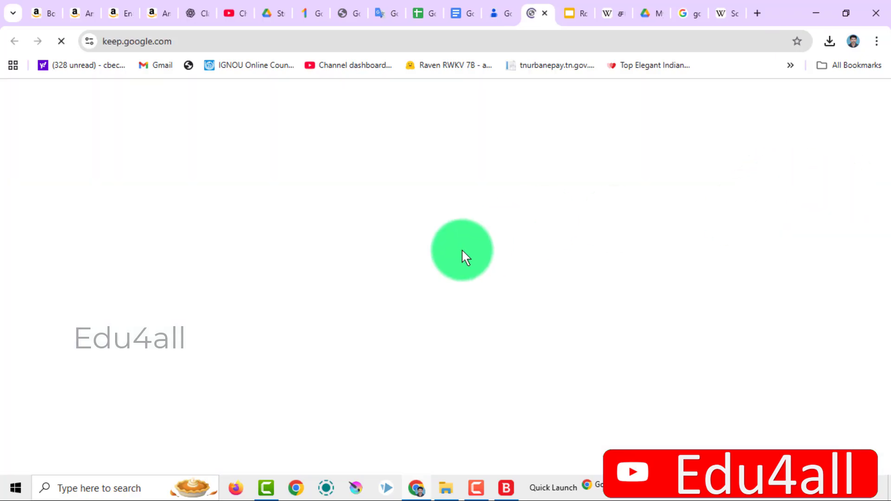
Look through the saved notes in Google Keep.
{"action": "scroll", "coordinate": [465, 238], "scroll_direction": "down", "scroll_amount": 5}
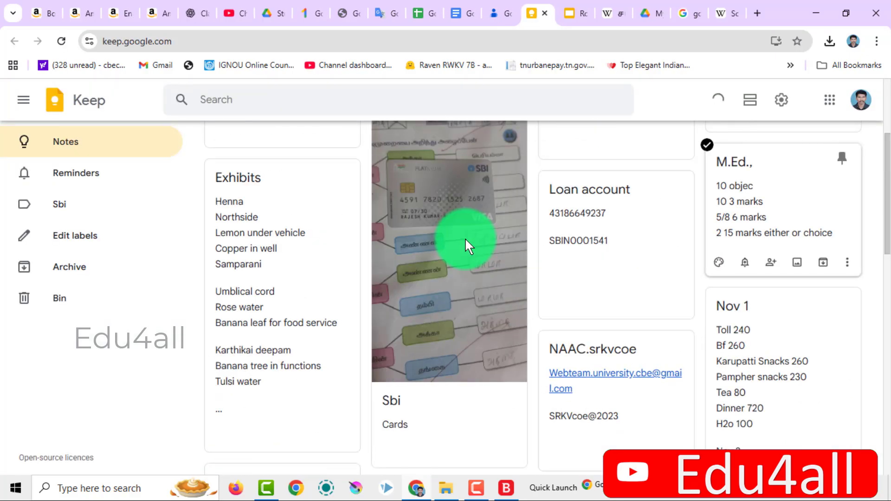
{"action": "scroll", "coordinate": [464, 237], "scroll_direction": "down", "scroll_amount": 20}
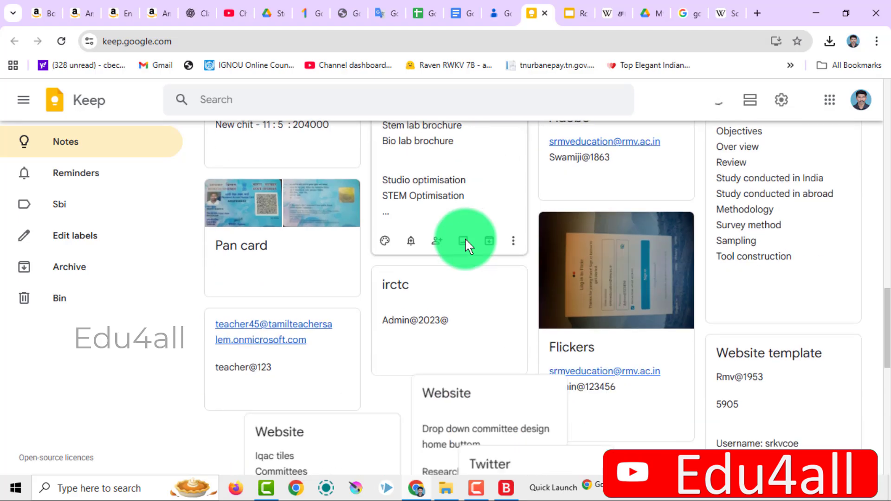
{"action": "scroll", "coordinate": [464, 238], "scroll_direction": "down", "scroll_amount": 7}
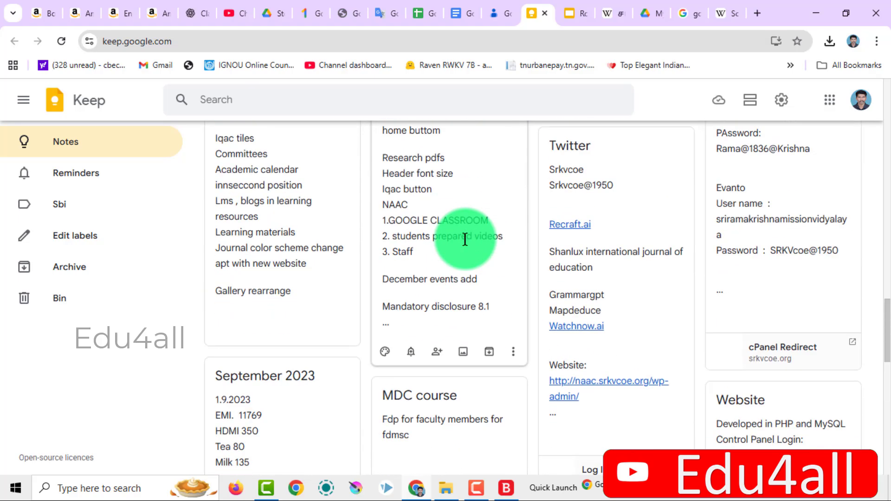
{"action": "scroll", "coordinate": [464, 238], "scroll_direction": "down", "scroll_amount": 6}
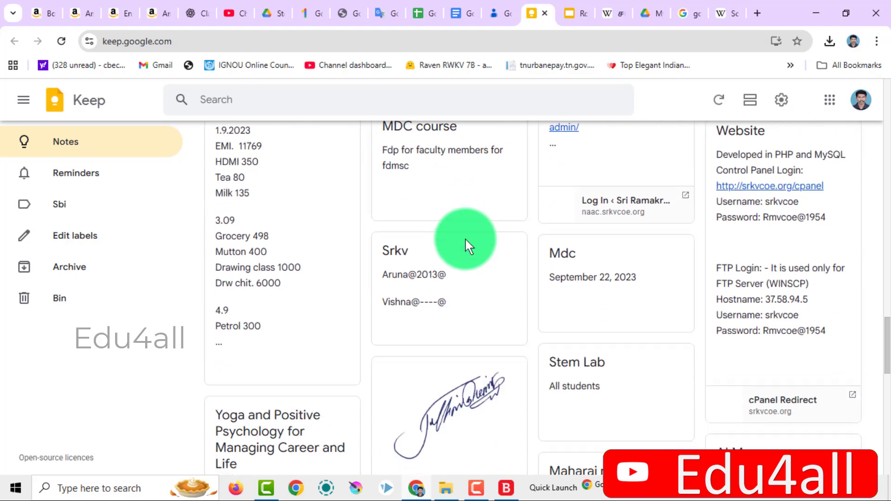
{"action": "scroll", "coordinate": [465, 238], "scroll_direction": "down", "scroll_amount": 7}
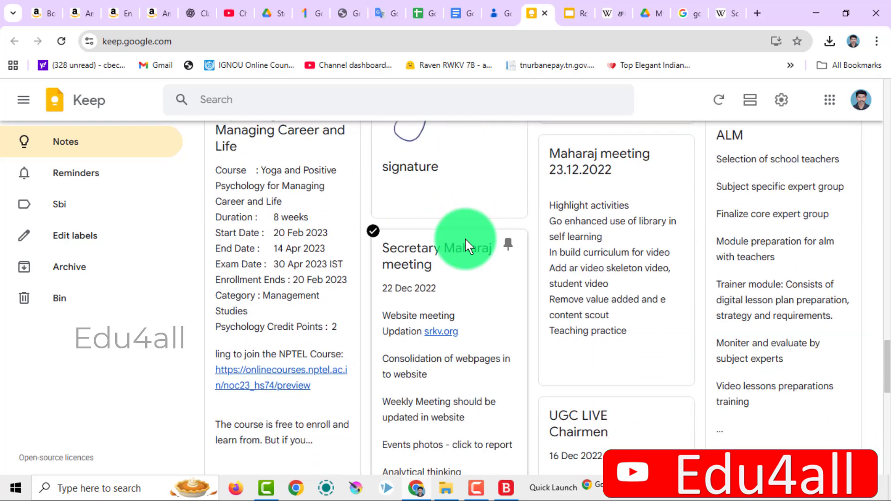
{"action": "scroll", "coordinate": [466, 247], "scroll_direction": "down", "scroll_amount": 12}
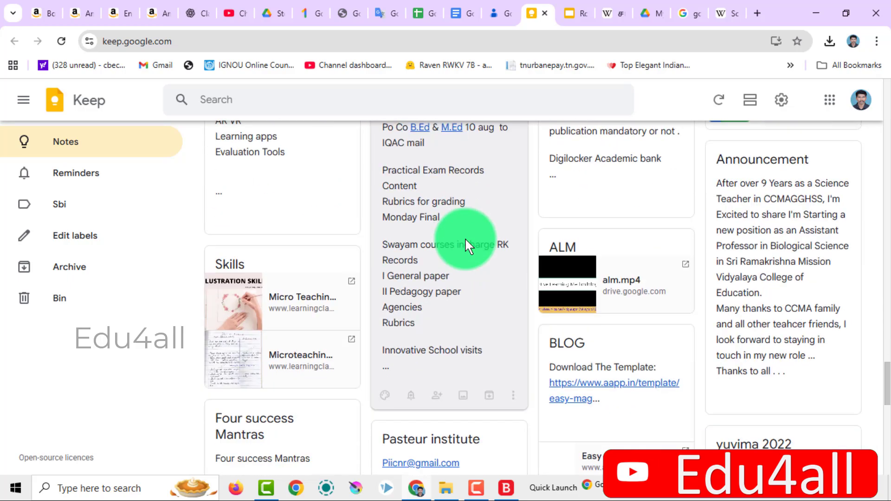
Look through the older Google Keep notes further down the list.
{"action": "scroll", "coordinate": [465, 240], "scroll_direction": "down", "scroll_amount": 6}
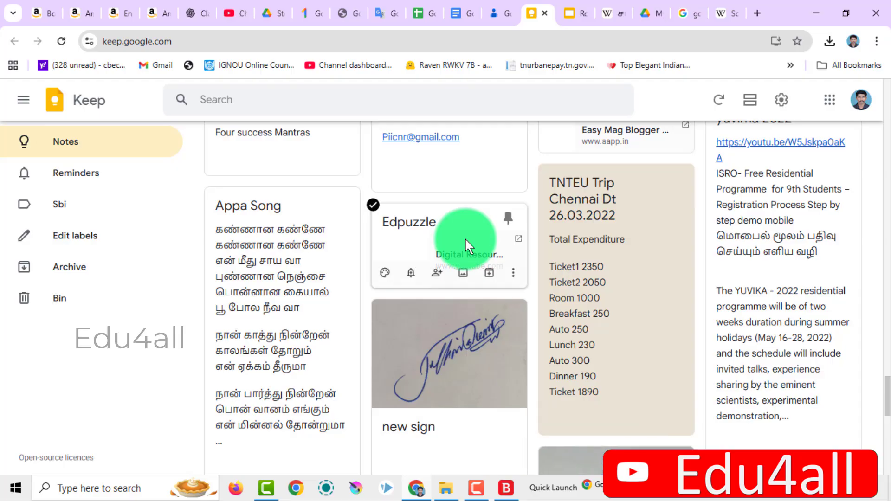
{"action": "scroll", "coordinate": [466, 243], "scroll_direction": "down", "scroll_amount": 4}
{"action": "scroll", "coordinate": [464, 238], "scroll_direction": "down", "scroll_amount": 4}
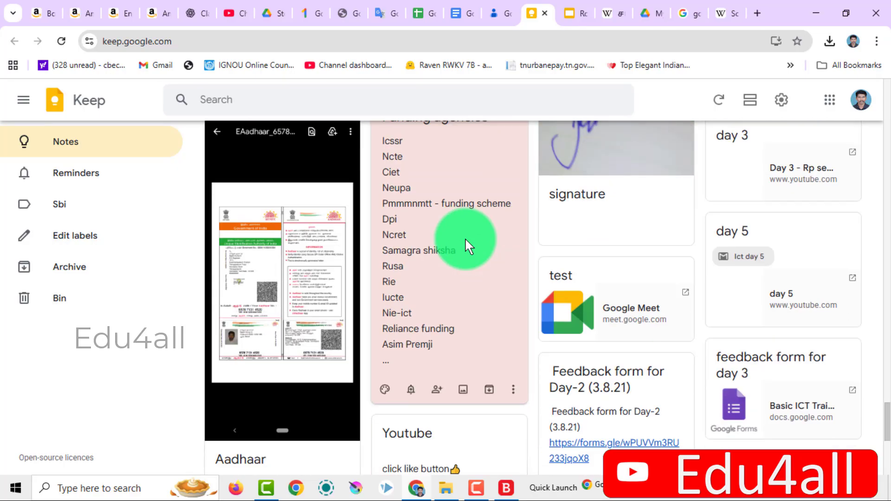
{"action": "scroll", "coordinate": [464, 238], "scroll_direction": "down", "scroll_amount": 15}
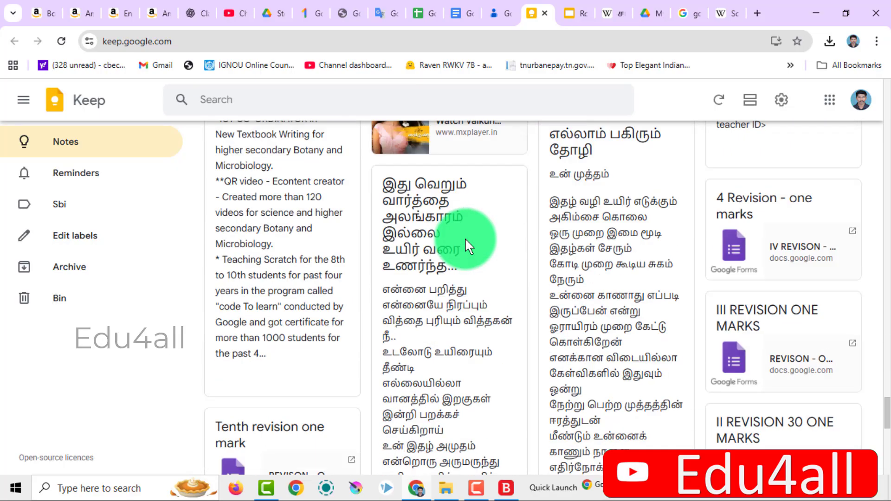
{"action": "scroll", "coordinate": [465, 237], "scroll_direction": "down", "scroll_amount": 12}
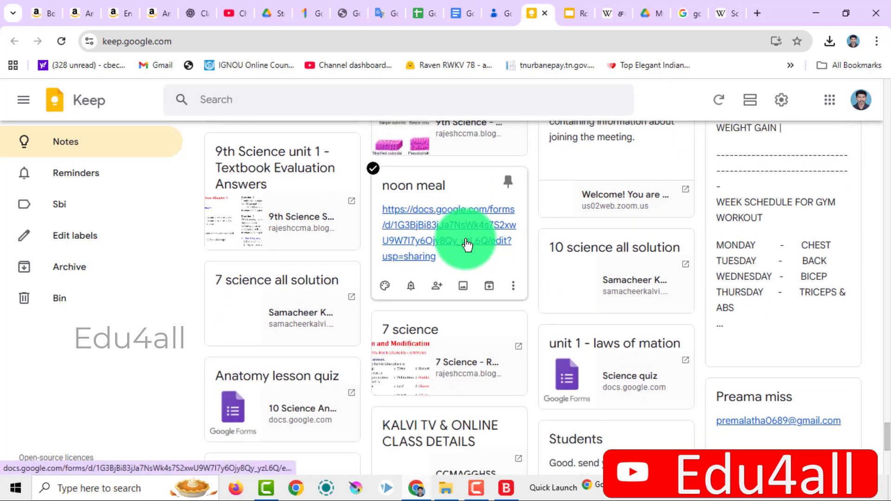
Open Google Classroom from the Google apps list on the Docs page and dismiss its navigation notice.
{"action": "left_click", "coordinate": [464, 15]}
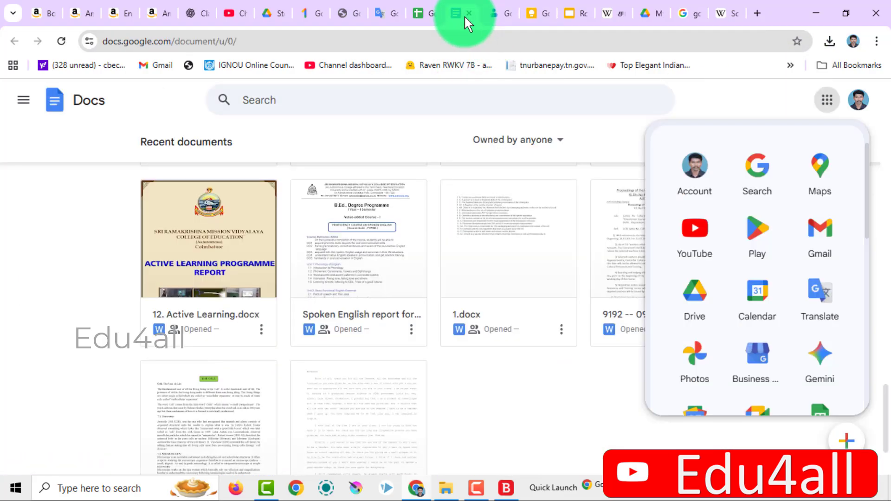
{"action": "scroll", "coordinate": [776, 244], "scroll_direction": "down", "scroll_amount": 5}
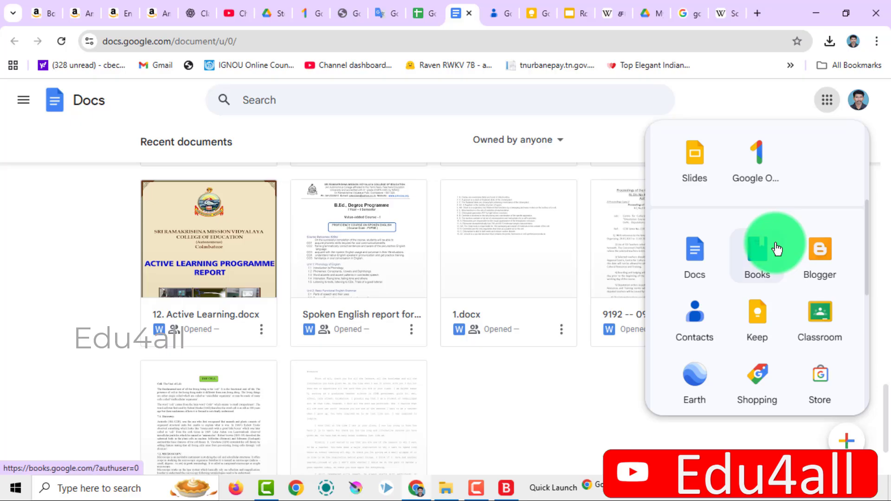
{"action": "scroll", "coordinate": [777, 246], "scroll_direction": "down", "scroll_amount": 2}
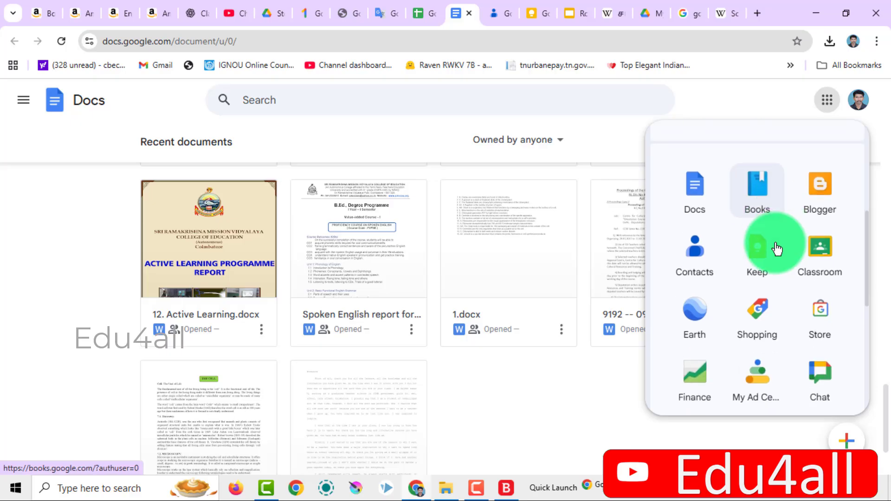
{"action": "left_click", "coordinate": [824, 256]}
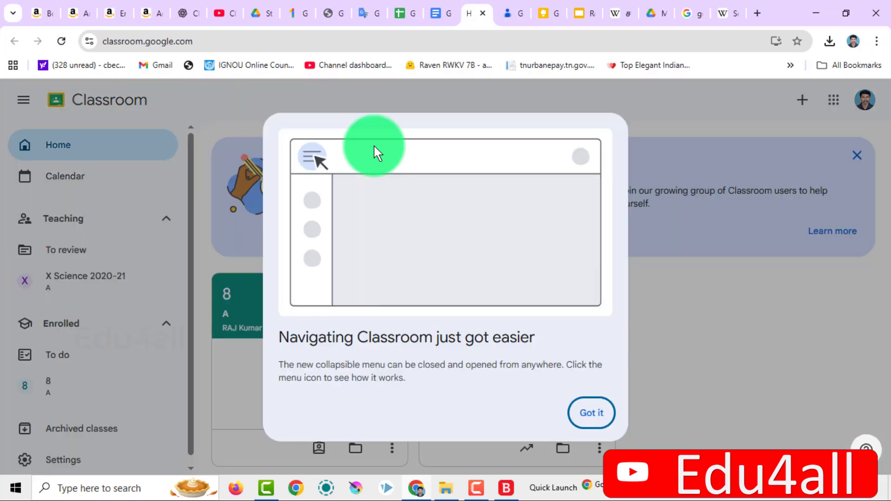
{"action": "left_click", "coordinate": [592, 418]}
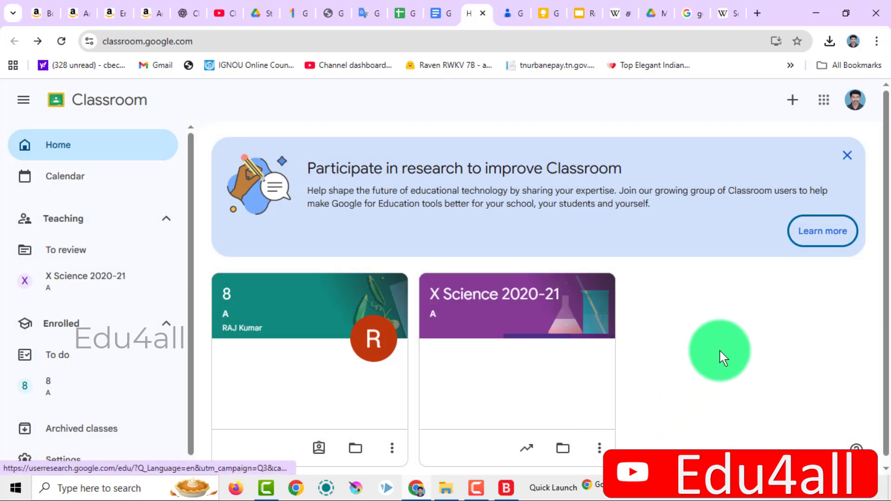
Open the X Science 2020-21 class, highlight part of its class code and dismiss the class appearance tip.
{"action": "scroll", "coordinate": [720, 351], "scroll_direction": "down", "scroll_amount": 1}
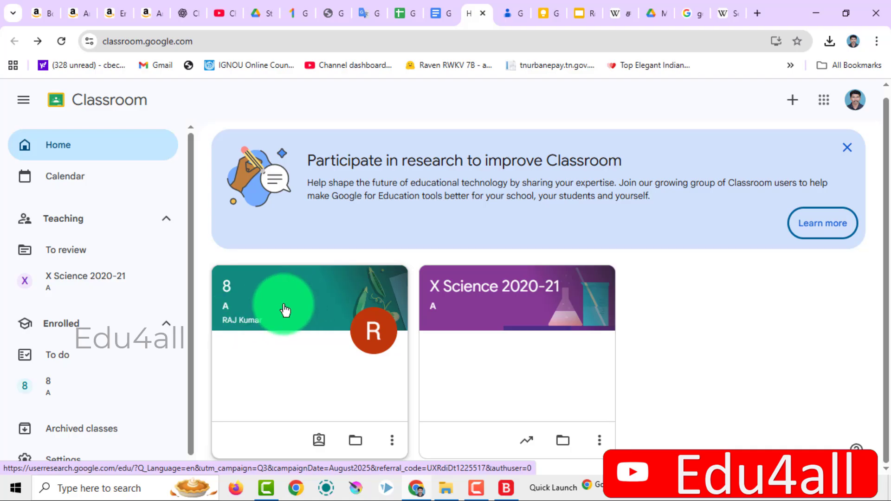
{"action": "left_click", "coordinate": [511, 290]}
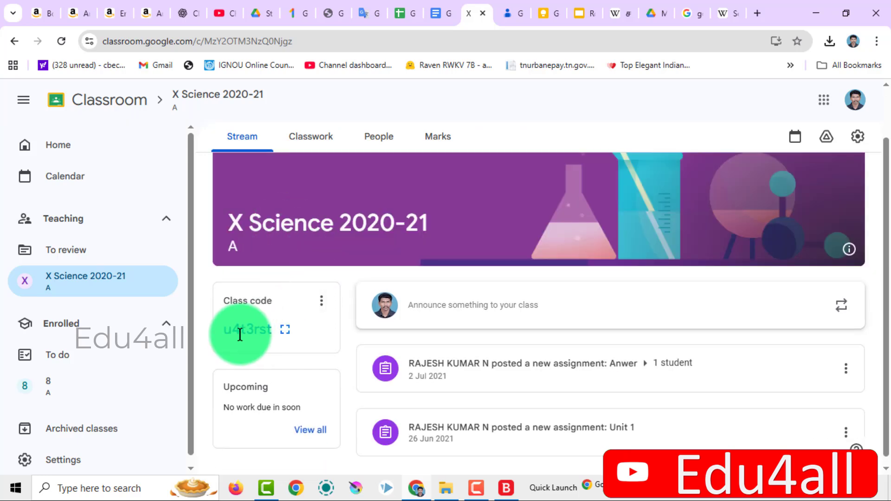
{"action": "left_click_drag", "start_coordinate": [224, 328], "coordinate": [260, 326]}
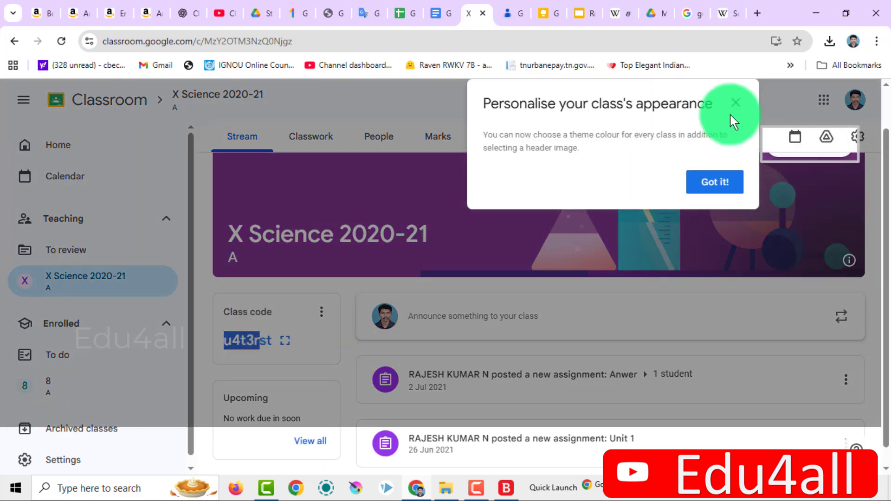
{"action": "left_click", "coordinate": [734, 103]}
Look through the teachers and students enrolled in the X Science 2020-21 class.
{"action": "left_click", "coordinate": [379, 137]}
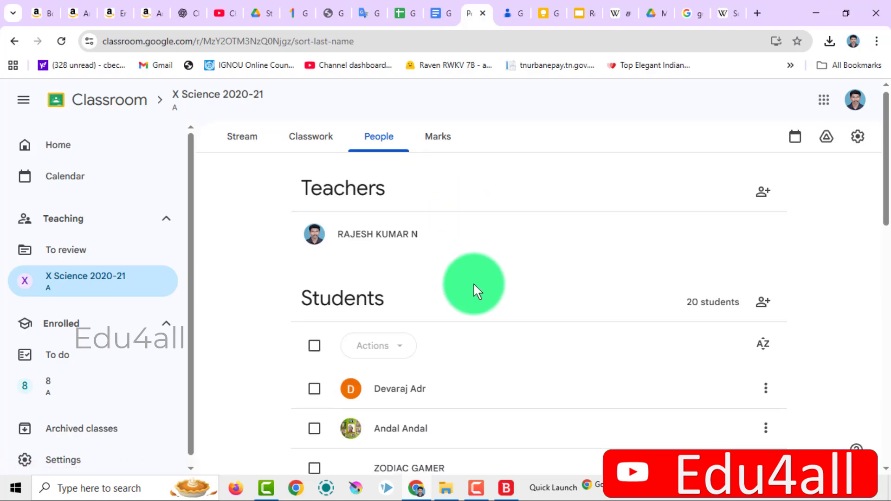
{"action": "scroll", "coordinate": [474, 297], "scroll_direction": "down", "scroll_amount": 5}
{"action": "scroll", "coordinate": [474, 301], "scroll_direction": "down", "scroll_amount": 4}
Expand the Unit 1 assignment under laws of motion in the classwork and look through the students' marks.
{"action": "left_click", "coordinate": [312, 139]}
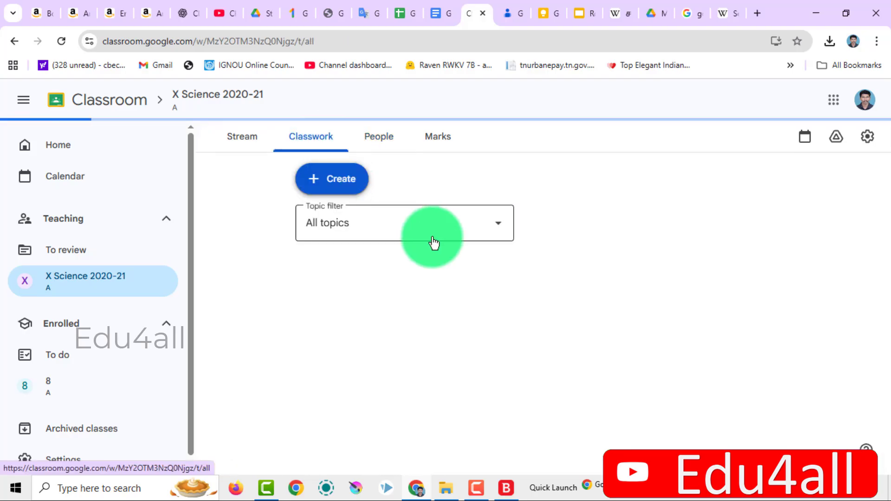
{"action": "left_click", "coordinate": [412, 245]}
{"action": "left_click", "coordinate": [260, 291]}
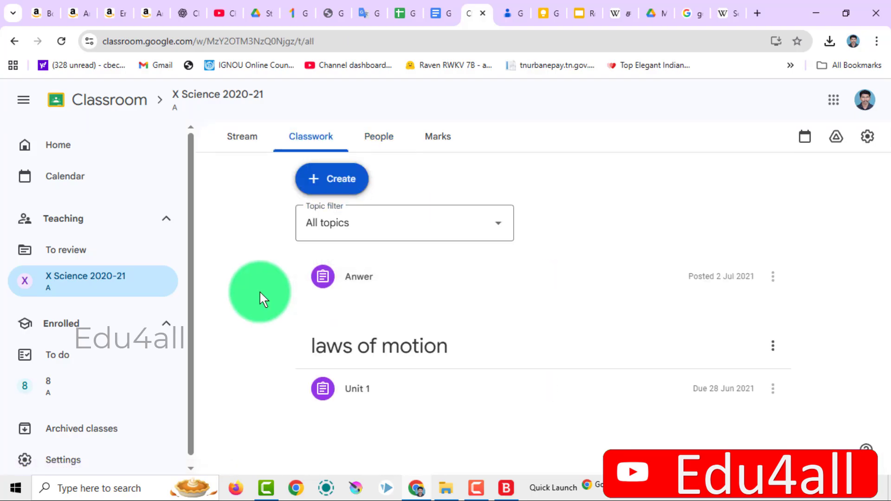
{"action": "left_click", "coordinate": [371, 389]}
{"action": "scroll", "coordinate": [399, 353], "scroll_direction": "down", "scroll_amount": 4}
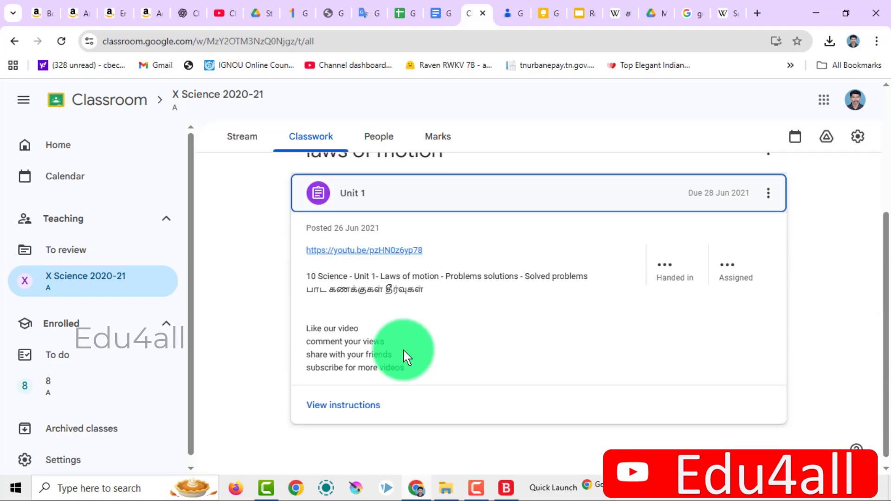
{"action": "left_click", "coordinate": [445, 149]}
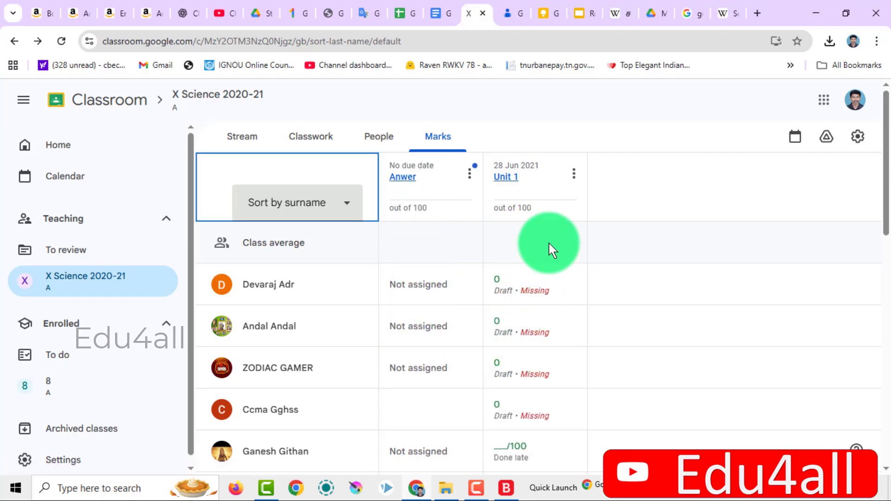
{"action": "scroll", "coordinate": [548, 241], "scroll_direction": "down", "scroll_amount": 7}
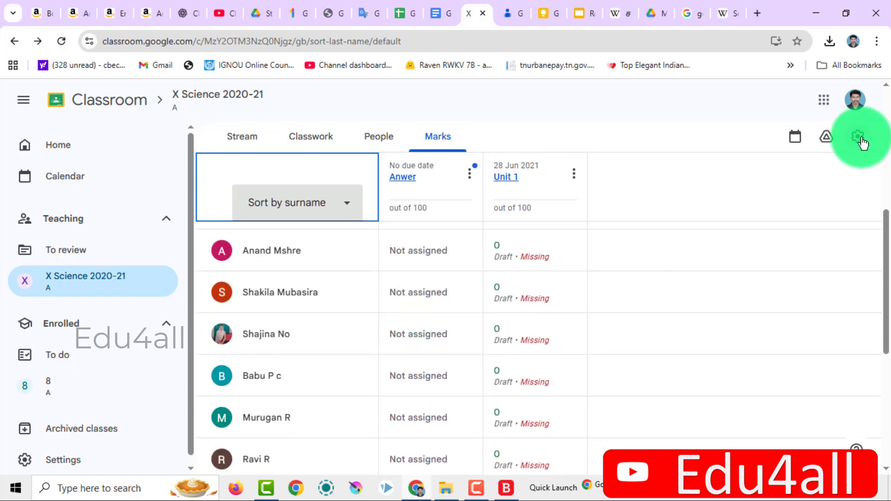
Open Blogger from the Google apps list and view the SRKVCOE blog's posts.
{"action": "left_click", "coordinate": [824, 99]}
{"action": "scroll", "coordinate": [774, 330], "scroll_direction": "down", "scroll_amount": 8}
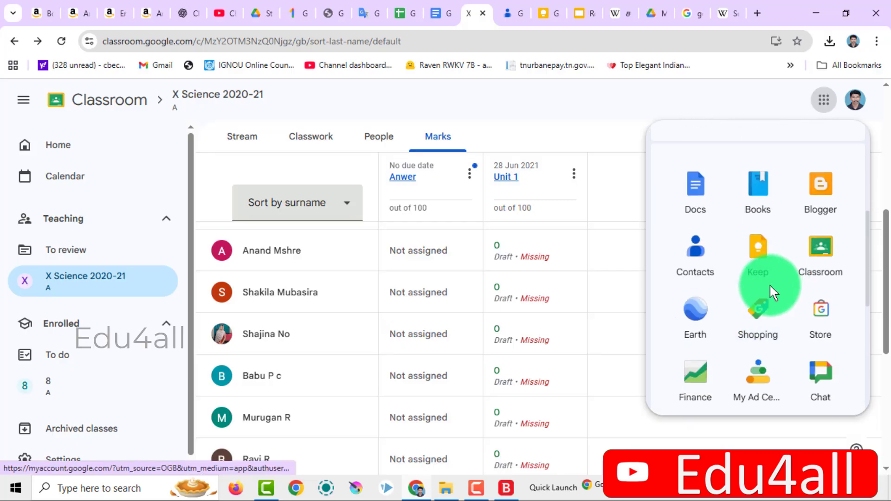
{"action": "left_click", "coordinate": [820, 185]}
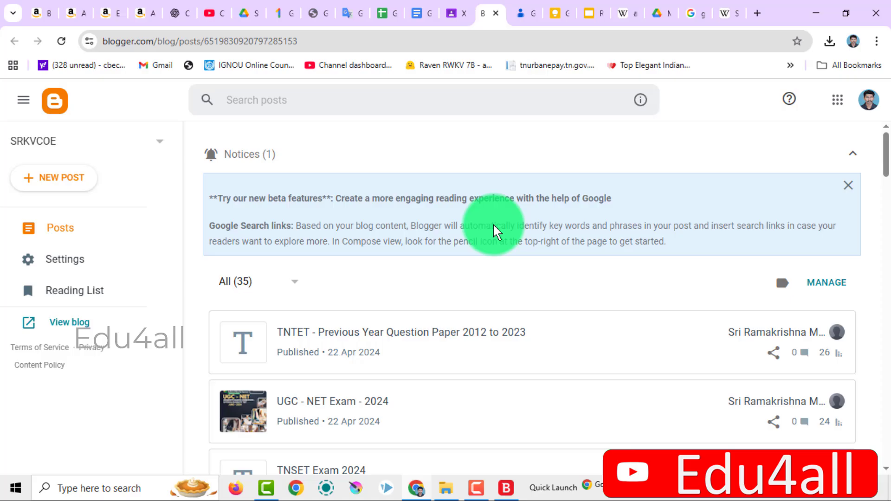
{"action": "scroll", "coordinate": [493, 224], "scroll_direction": "down", "scroll_amount": 3}
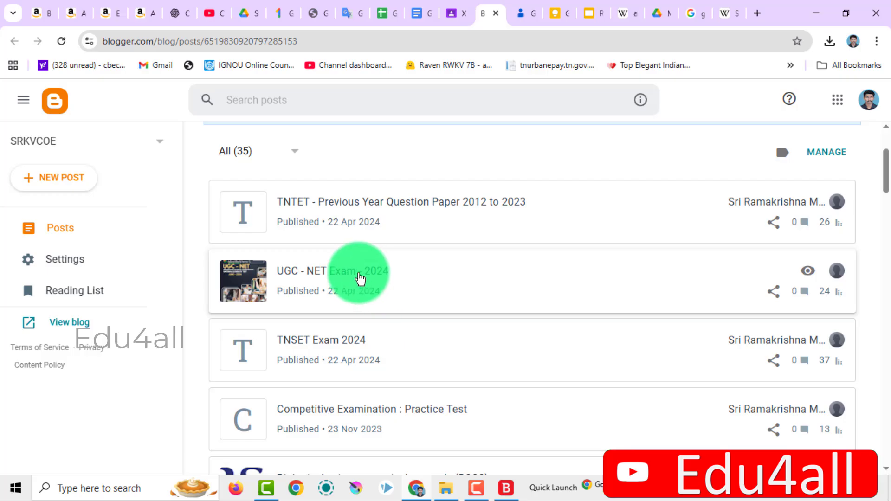
View the published UGC - NET Exam - 2024 post and read through it down to the comment section.
{"action": "left_click", "coordinate": [807, 267]}
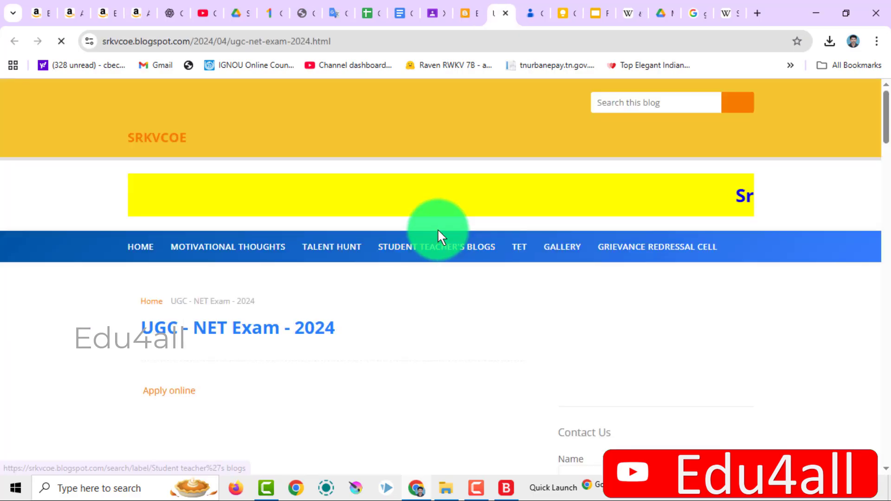
{"action": "scroll", "coordinate": [441, 232], "scroll_direction": "down", "scroll_amount": 9}
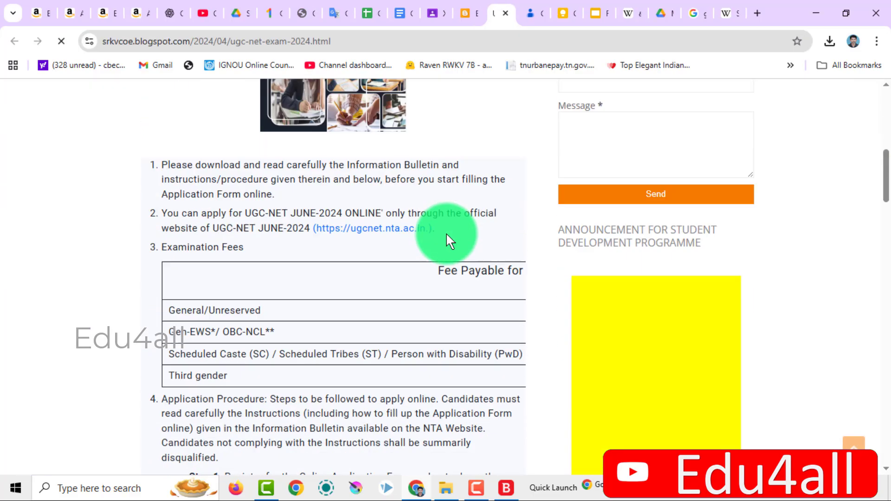
{"action": "scroll", "coordinate": [366, 259], "scroll_direction": "down", "scroll_amount": 12}
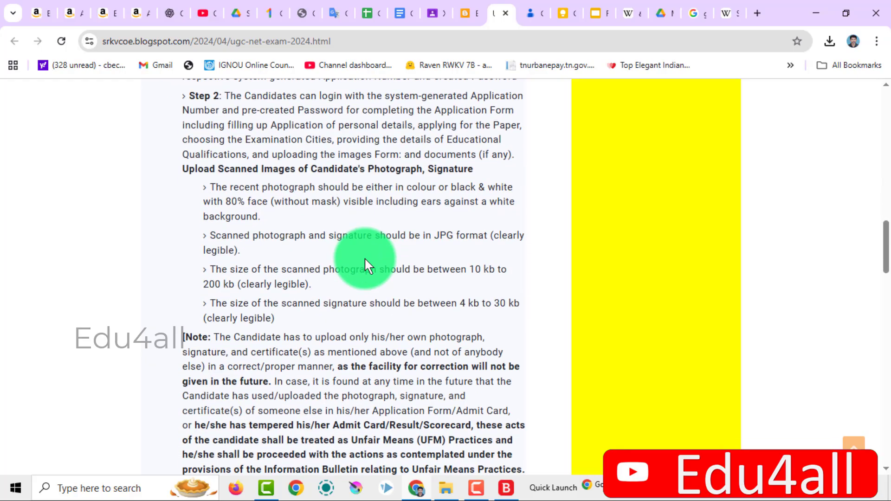
{"action": "scroll", "coordinate": [365, 258], "scroll_direction": "down", "scroll_amount": 10}
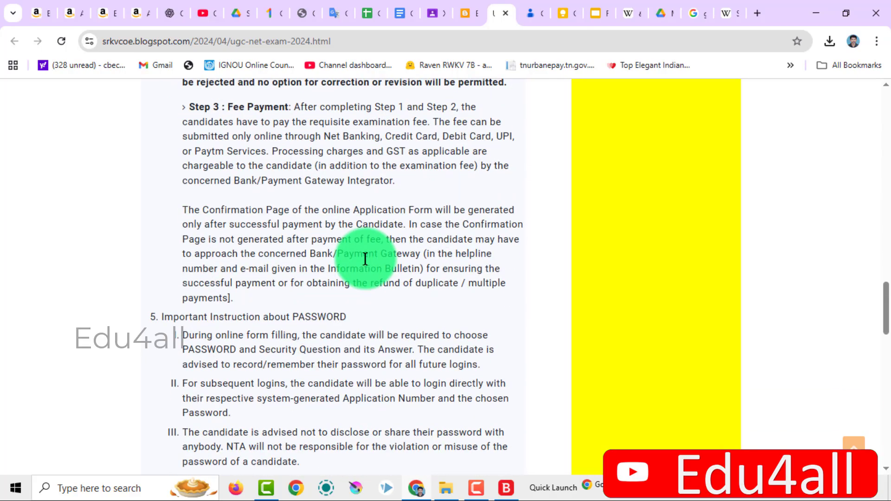
{"action": "scroll", "coordinate": [366, 259], "scroll_direction": "down", "scroll_amount": 10}
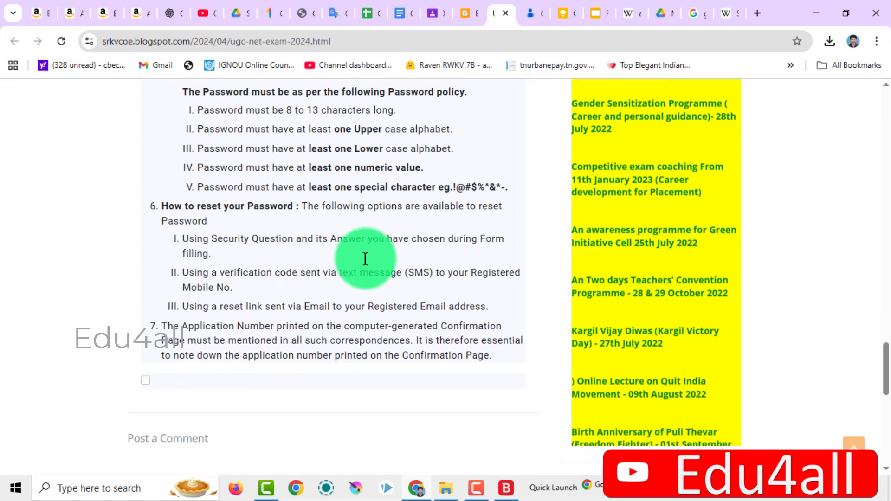
{"action": "scroll", "coordinate": [365, 259], "scroll_direction": "down", "scroll_amount": 3}
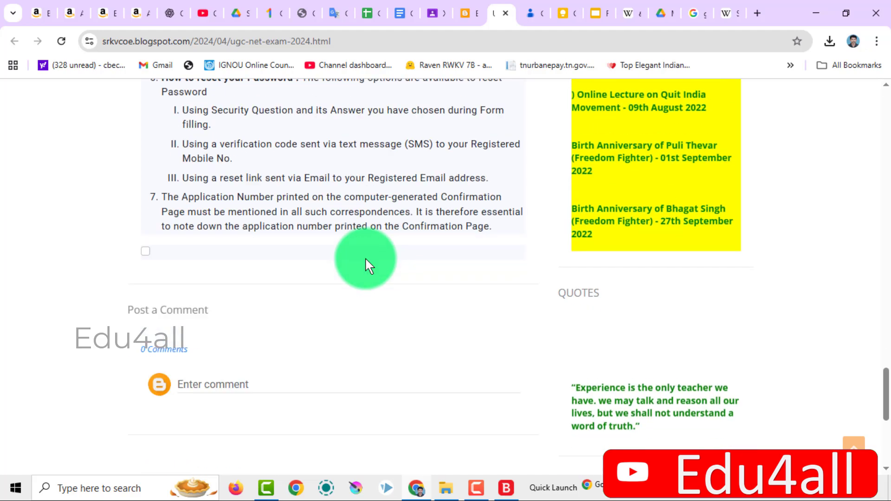
{"action": "scroll", "coordinate": [365, 257], "scroll_direction": "up", "scroll_amount": 14}
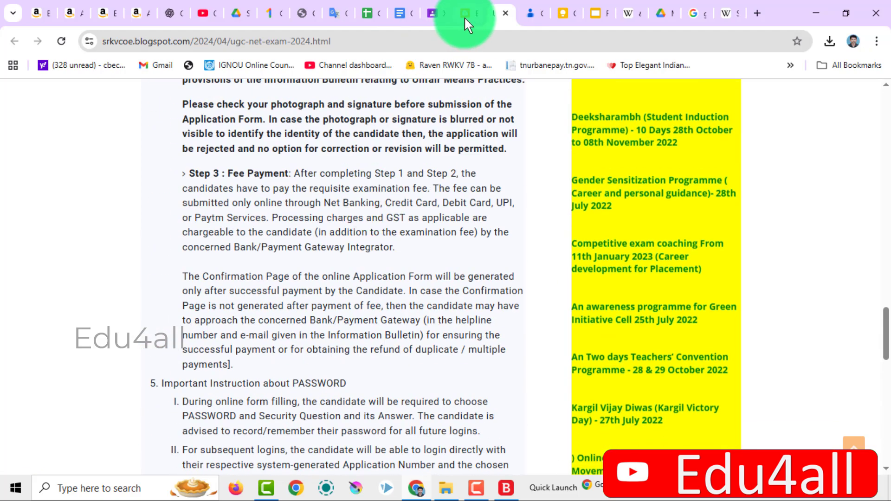
Return to the Classroom page and open Google Earth from the Google apps list.
{"action": "left_click", "coordinate": [464, 17]}
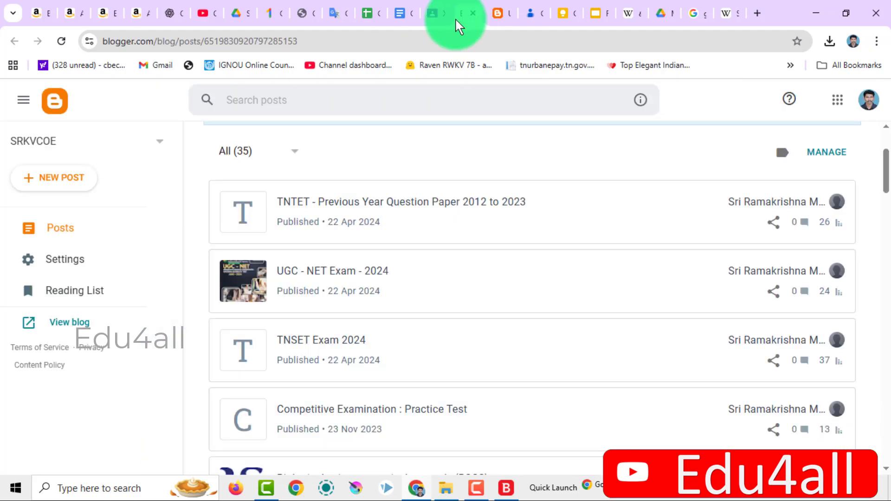
{"action": "left_click", "coordinate": [433, 10]}
{"action": "scroll", "coordinate": [743, 301], "scroll_direction": "down", "scroll_amount": 9}
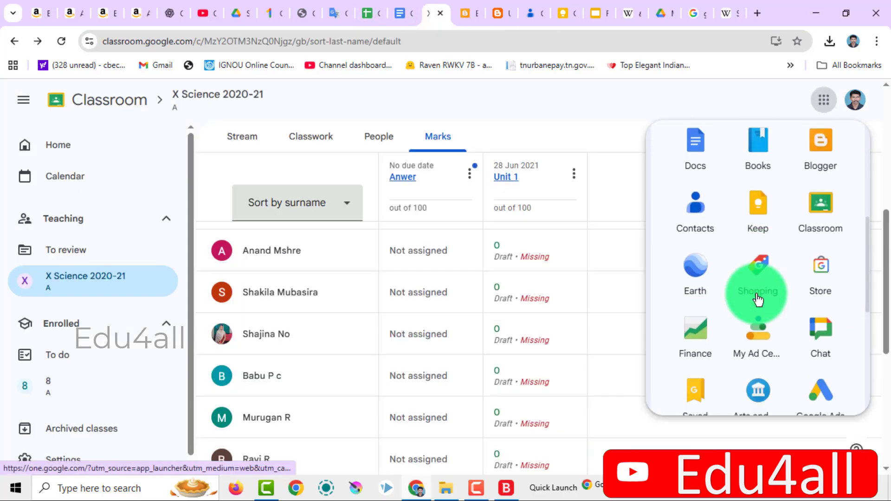
{"action": "left_click", "coordinate": [689, 257]}
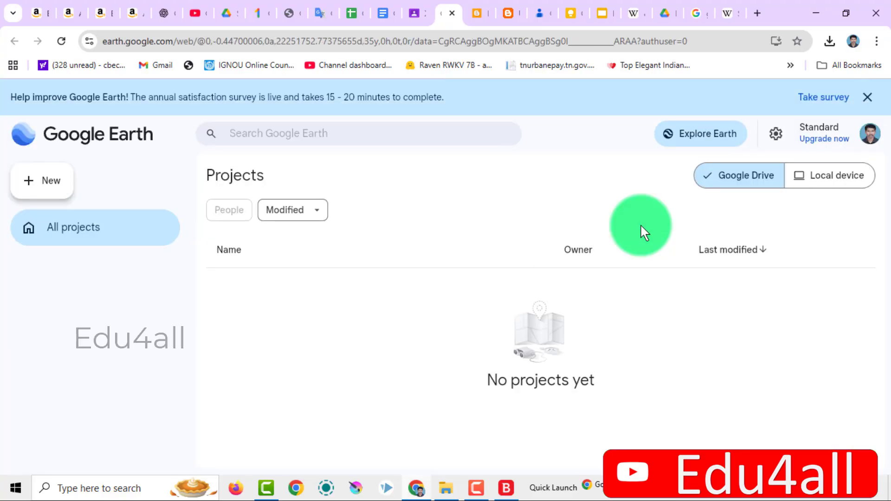
Explore Earth and add the Localities data layer to a new map project.
{"action": "left_click", "coordinate": [691, 138]}
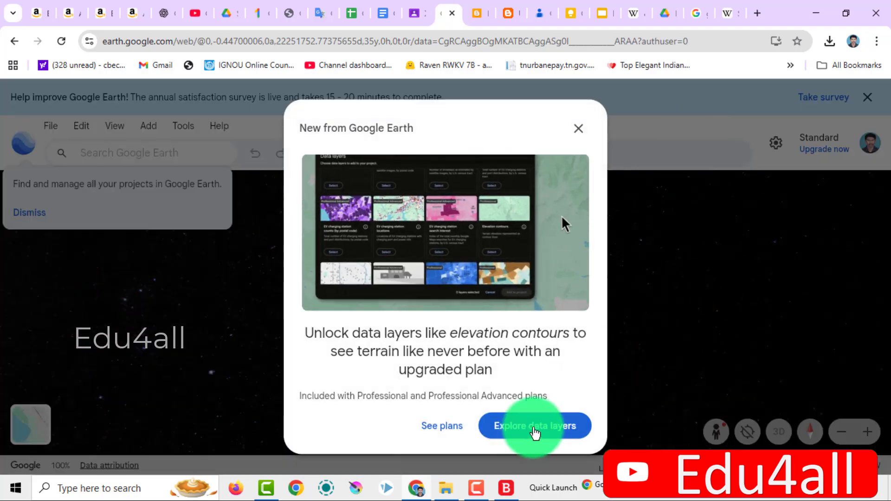
{"action": "left_click", "coordinate": [533, 428]}
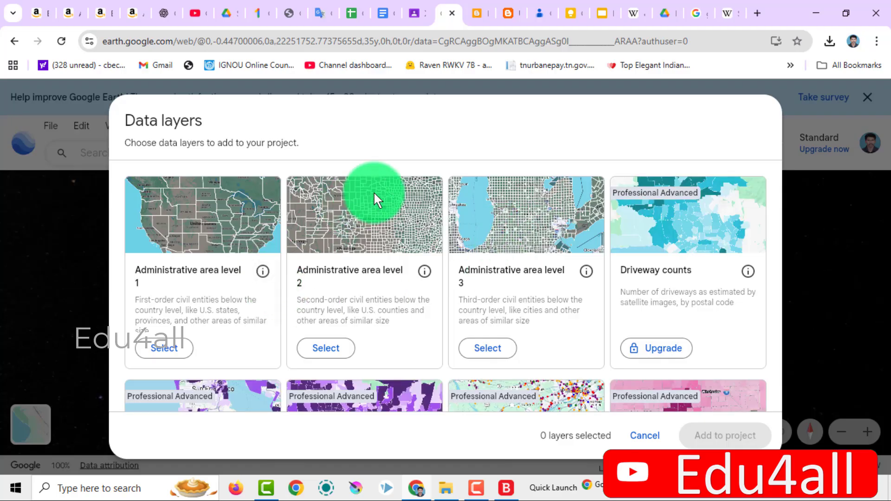
{"action": "scroll", "coordinate": [583, 224], "scroll_direction": "down", "scroll_amount": 12}
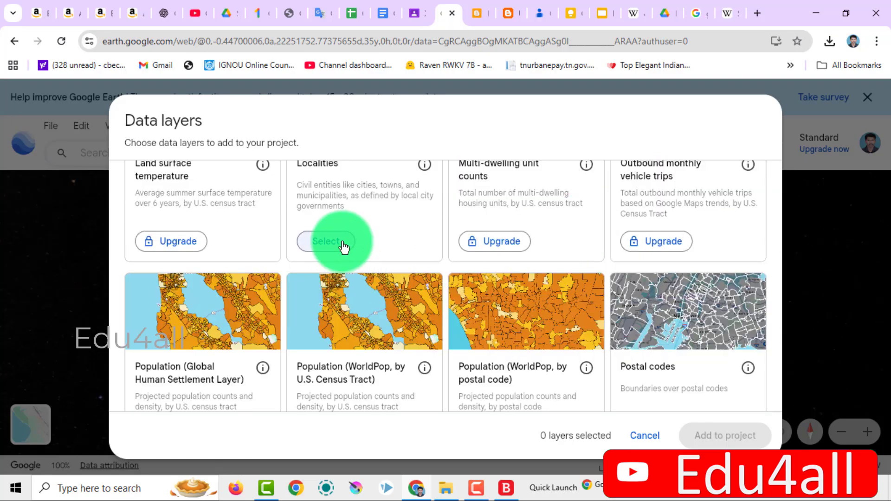
{"action": "left_click", "coordinate": [343, 245]}
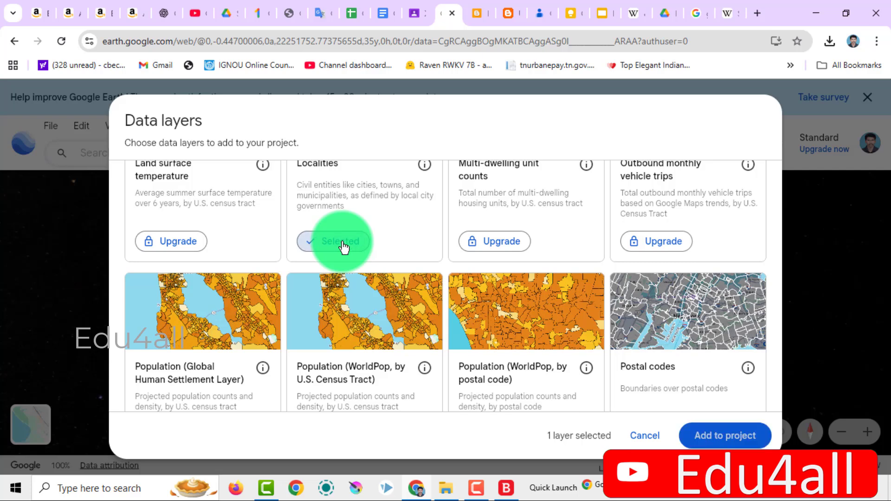
{"action": "left_click", "coordinate": [719, 445]}
{"action": "left_click", "coordinate": [424, 278]}
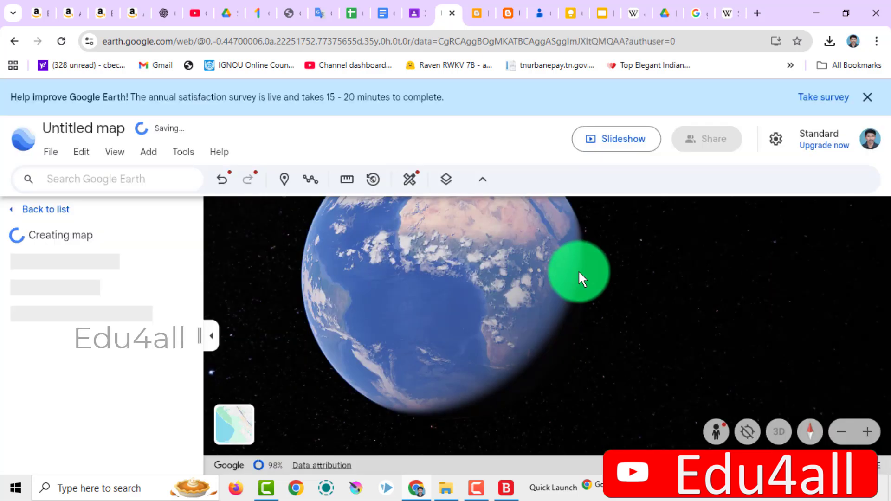
Examine the satellite imagery of southern India, from the globe down to the area east of Perur Chettipalayam Lake.
{"action": "left_click_drag", "start_coordinate": [497, 295], "coordinate": [474, 345]}
{"action": "double_click", "coordinate": [425, 347]}
{"action": "scroll", "coordinate": [511, 329], "scroll_direction": "up", "scroll_amount": 5}
{"action": "scroll", "coordinate": [520, 341], "scroll_direction": "up", "scroll_amount": 5}
{"action": "scroll", "coordinate": [520, 340], "scroll_direction": "down", "scroll_amount": 3}
{"action": "scroll", "coordinate": [429, 349], "scroll_direction": "up", "scroll_amount": 3}
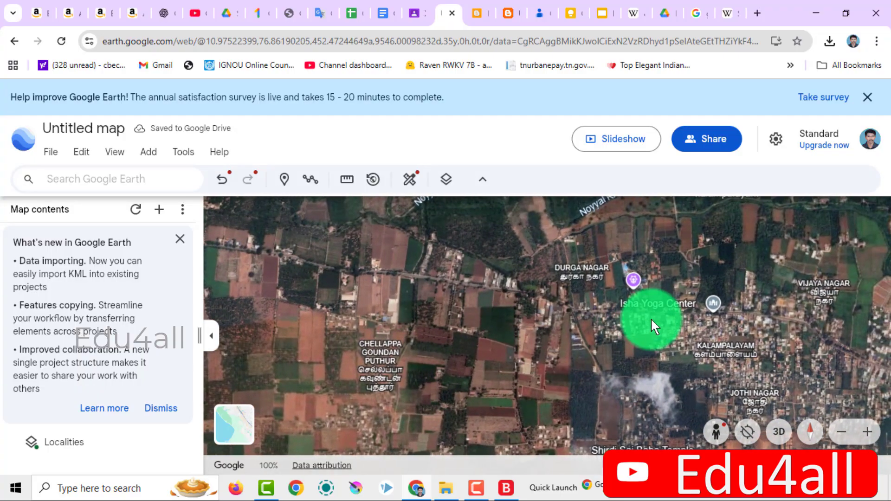
{"action": "left_click_drag", "start_coordinate": [651, 319], "coordinate": [293, 283]}
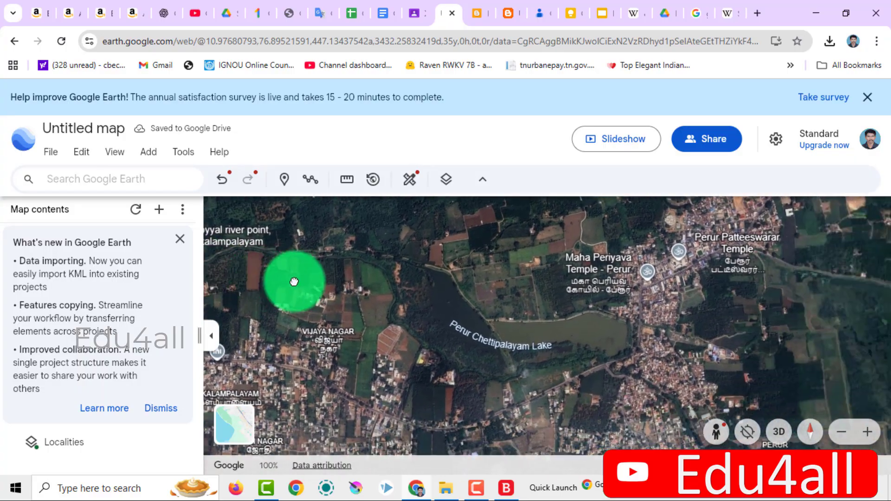
{"action": "left_click_drag", "start_coordinate": [583, 308], "coordinate": [371, 369]}
{"action": "left_click_drag", "start_coordinate": [700, 279], "coordinate": [628, 363]}
{"action": "scroll", "coordinate": [676, 284], "scroll_direction": "up", "scroll_amount": 2}
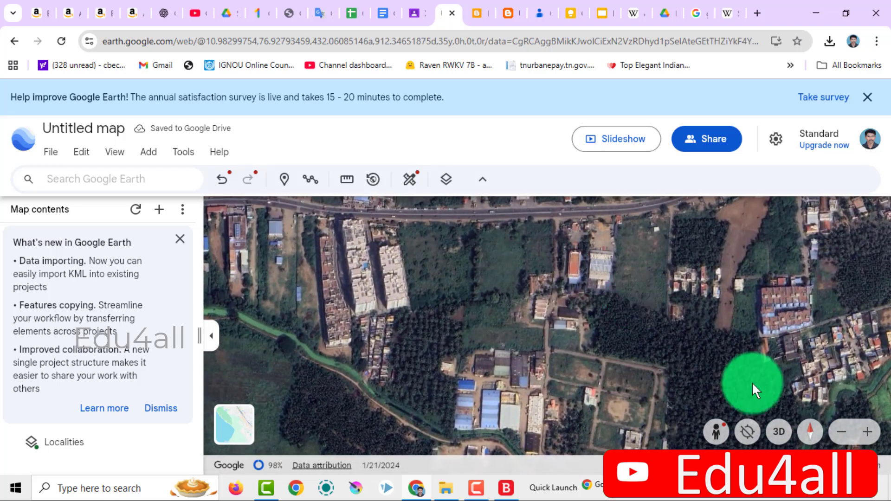
Turn on Street View and enter it on a highlighted street in Coimbatore, Tamil Nadu.
{"action": "left_click_drag", "start_coordinate": [685, 255], "coordinate": [705, 424]}
{"action": "left_click", "coordinate": [713, 435]}
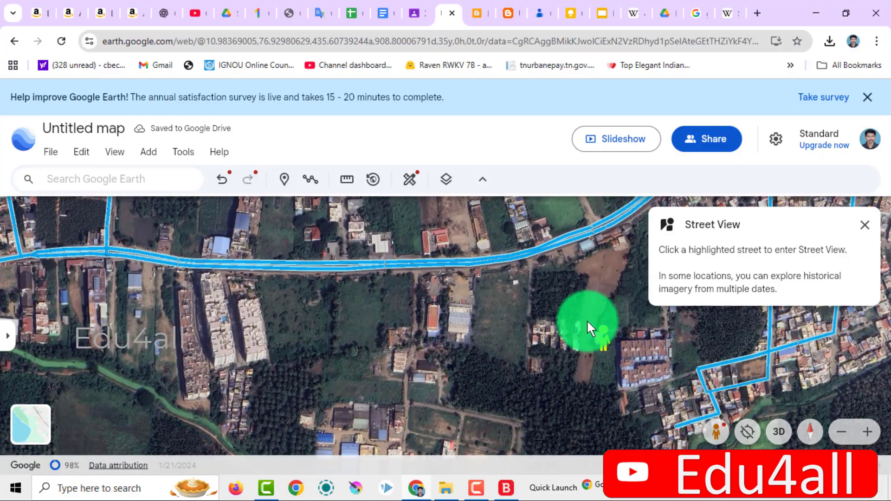
{"action": "left_click", "coordinate": [580, 299]}
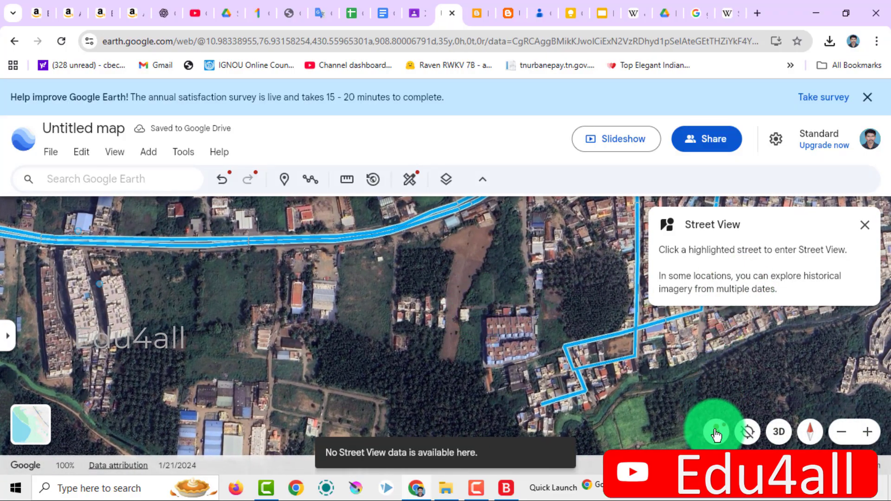
{"action": "left_click_drag", "start_coordinate": [716, 434], "coordinate": [625, 302]}
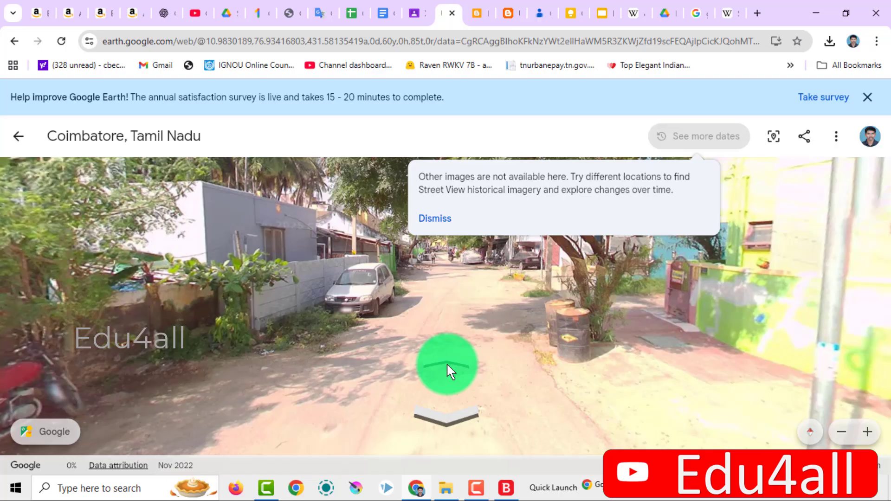
Move forward along the Coimbatore street in Street View to look at its surroundings.
{"action": "left_click", "coordinate": [447, 363]}
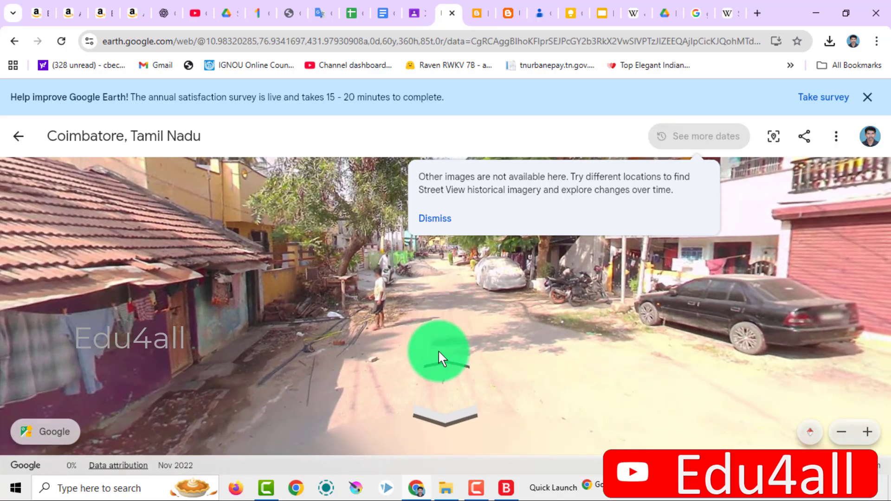
{"action": "left_click", "coordinate": [443, 356]}
{"action": "left_click", "coordinate": [445, 354]}
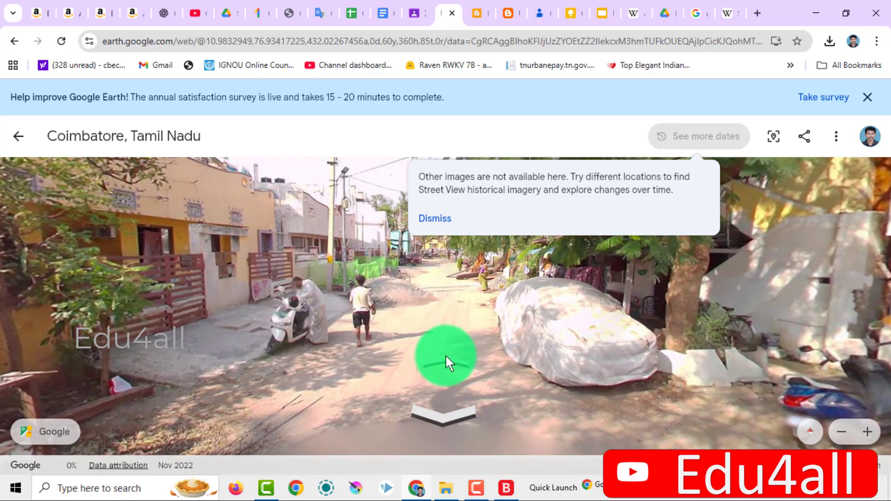
{"action": "left_click", "coordinate": [448, 354]}
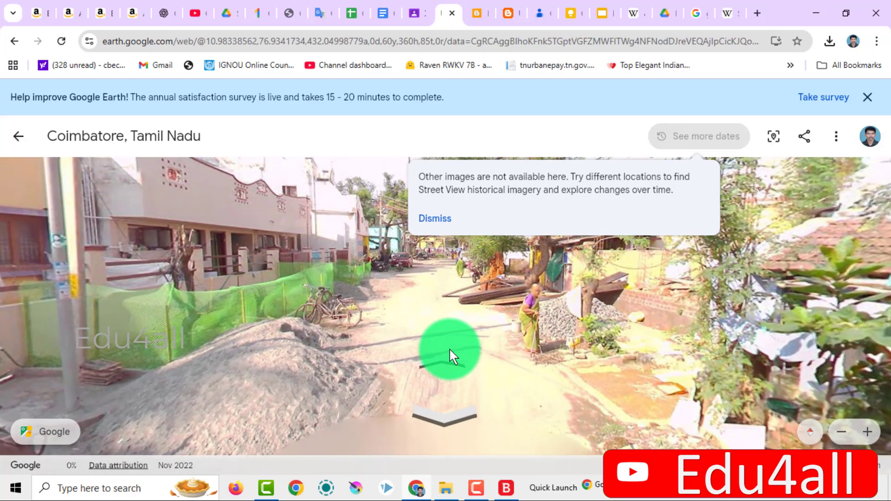
{"action": "left_click", "coordinate": [450, 363]}
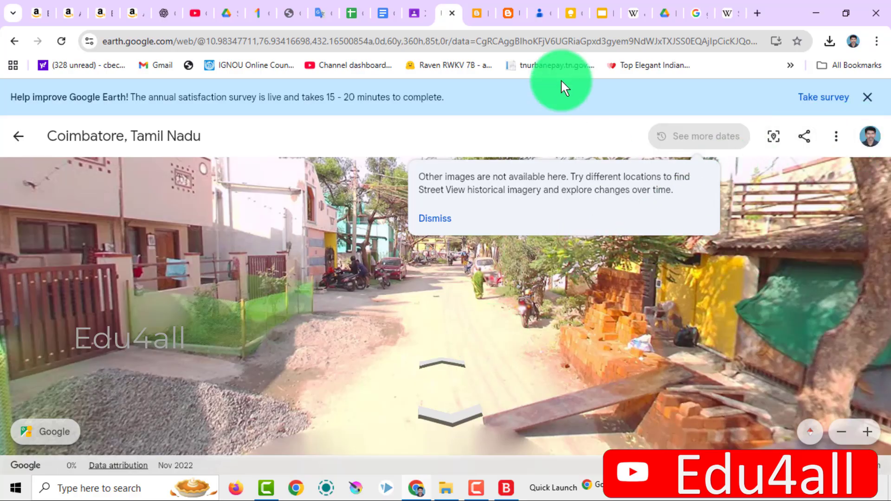
Return to the Classroom page and open Forms from the Google apps list.
{"action": "left_click", "coordinate": [412, 14]}
{"action": "scroll", "coordinate": [832, 268], "scroll_direction": "down", "scroll_amount": 4}
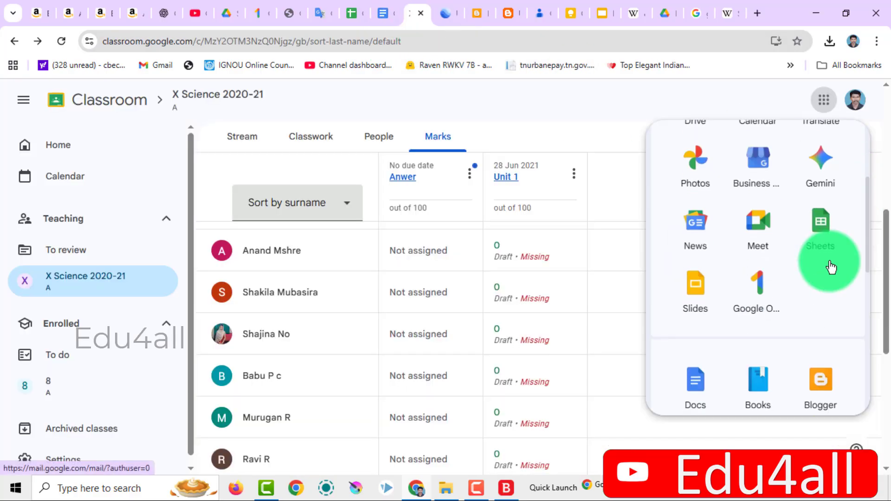
{"action": "scroll", "coordinate": [831, 266], "scroll_direction": "down", "scroll_amount": 7}
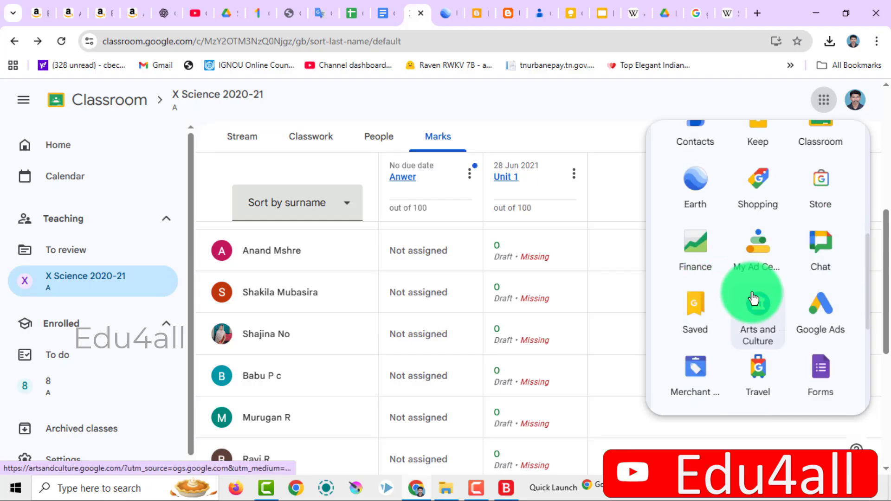
{"action": "scroll", "coordinate": [755, 299], "scroll_direction": "down", "scroll_amount": 3}
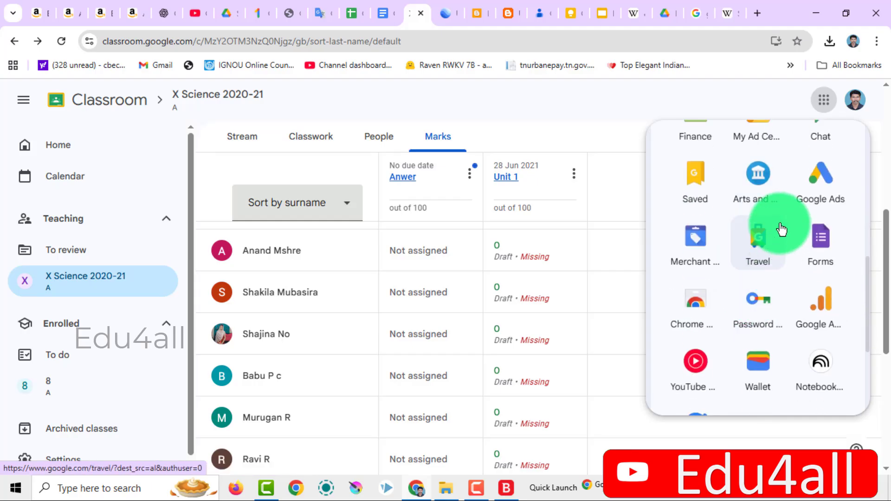
{"action": "scroll", "coordinate": [782, 229], "scroll_direction": "down", "scroll_amount": 2}
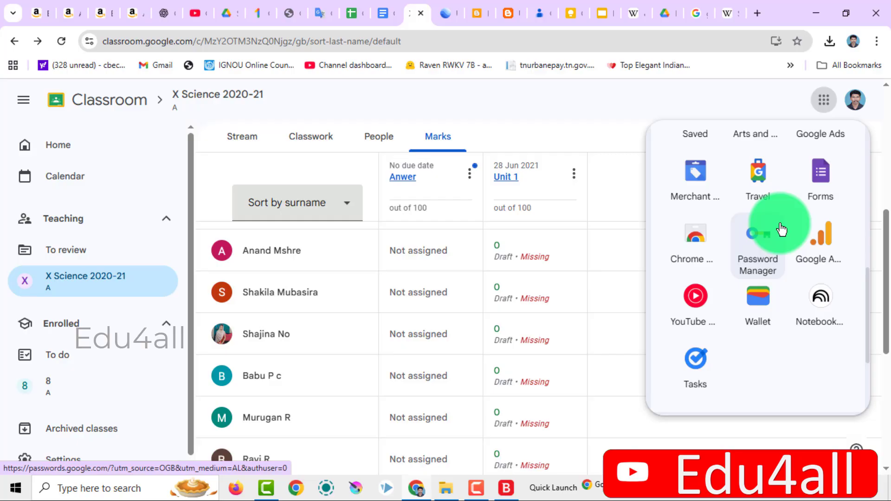
{"action": "left_click", "coordinate": [829, 181]}
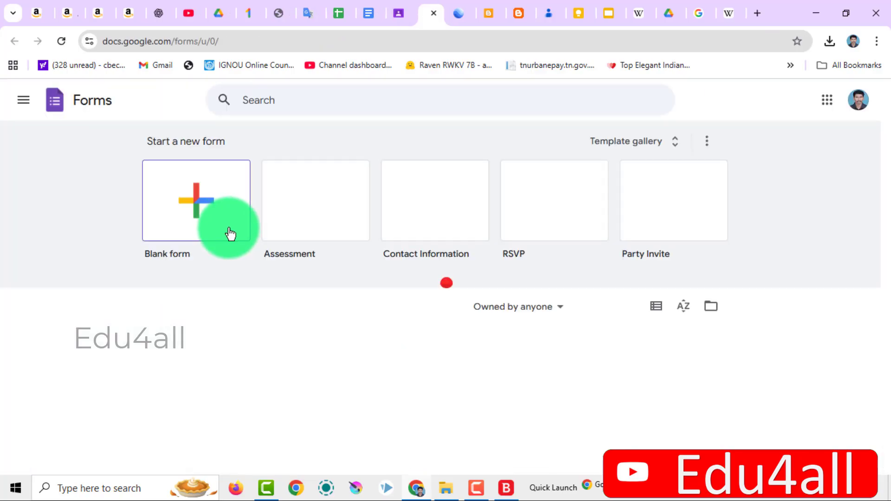
Open the Constitution Day Quiz from the recent forms and look through its questions.
{"action": "scroll", "coordinate": [232, 235], "scroll_direction": "down", "scroll_amount": 3}
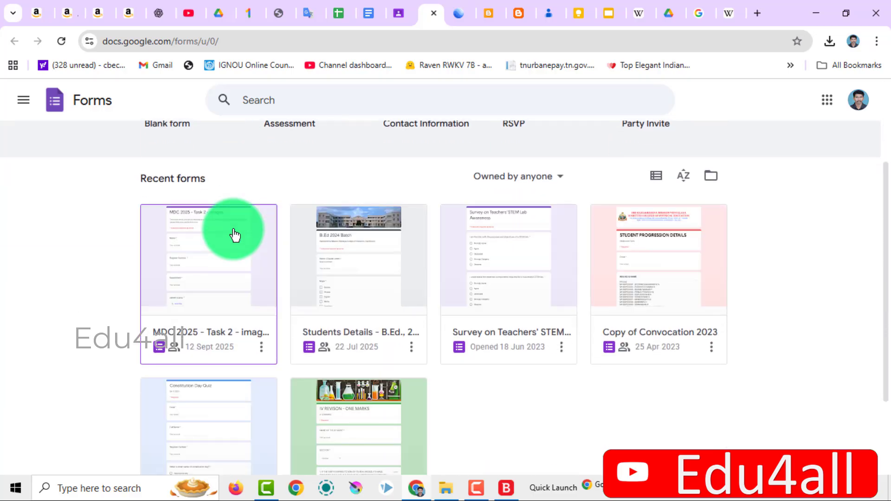
{"action": "scroll", "coordinate": [234, 235], "scroll_direction": "down", "scroll_amount": 3}
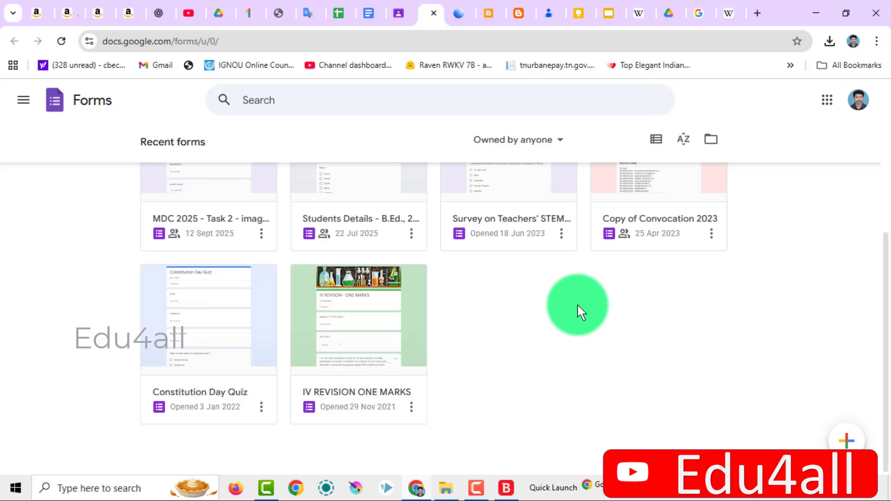
{"action": "left_click", "coordinate": [193, 334]}
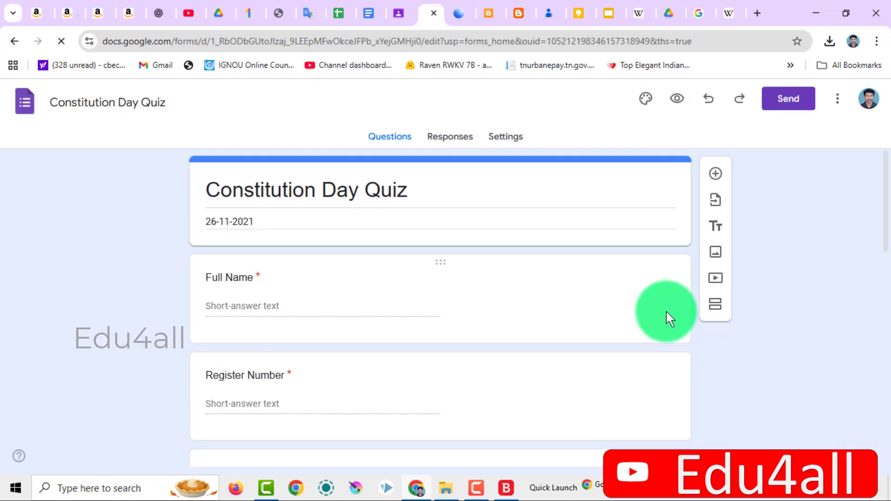
{"action": "left_click", "coordinate": [515, 208]}
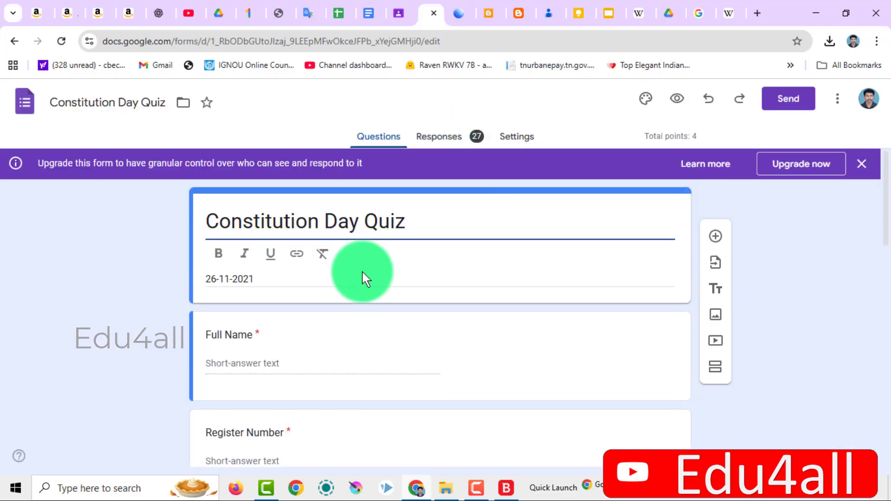
{"action": "scroll", "coordinate": [361, 270], "scroll_direction": "down", "scroll_amount": 7}
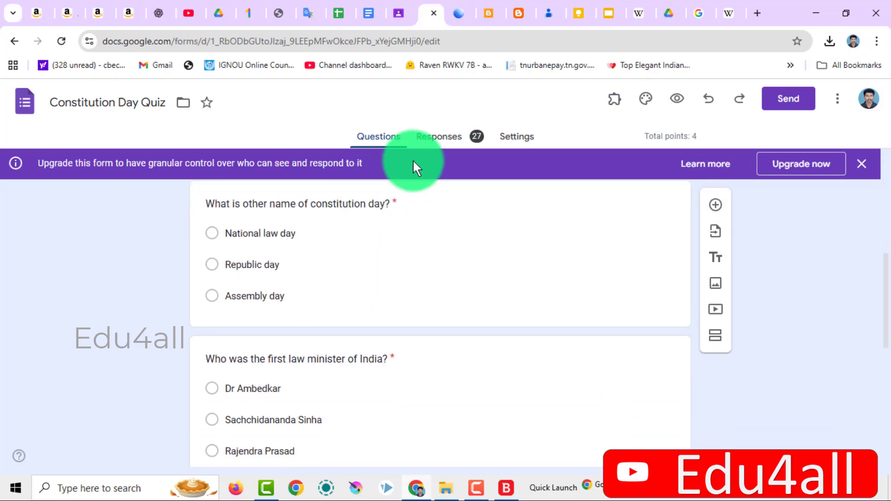
View the quiz's response summary and link the responses to a Google Sheets spreadsheet.
{"action": "left_click", "coordinate": [447, 138]}
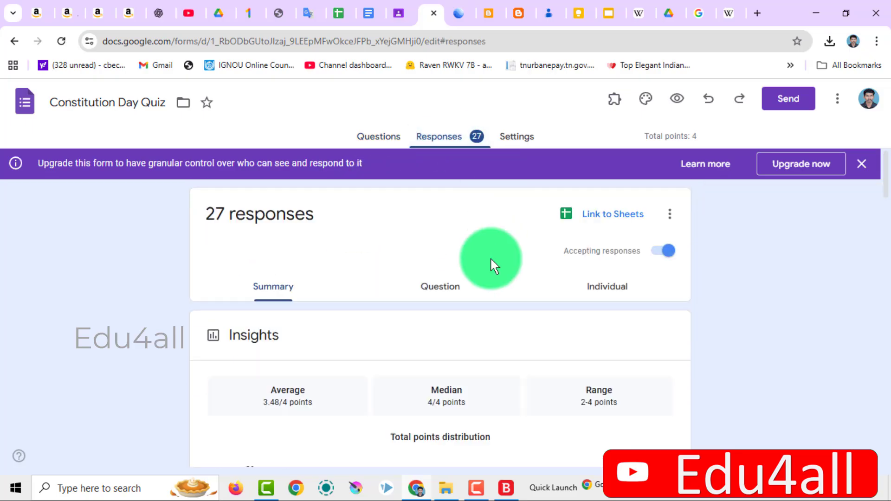
{"action": "scroll", "coordinate": [490, 257], "scroll_direction": "down", "scroll_amount": 4}
{"action": "scroll", "coordinate": [511, 253], "scroll_direction": "up", "scroll_amount": 4}
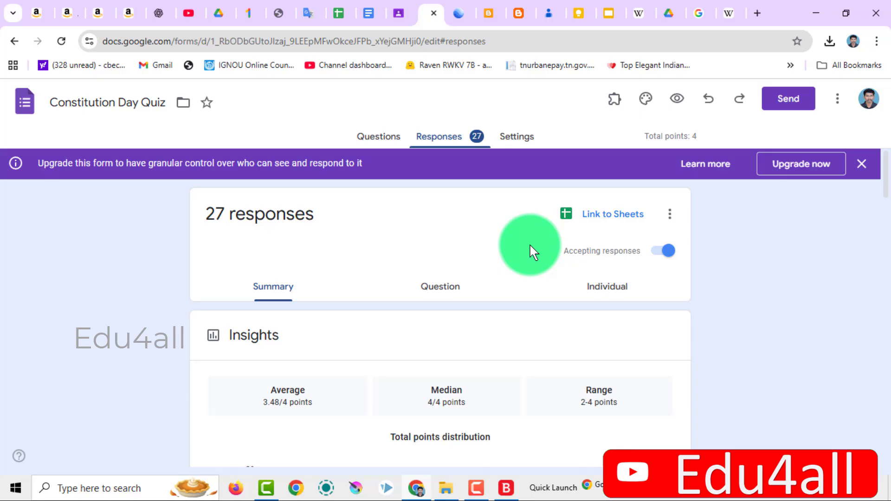
{"action": "left_click", "coordinate": [602, 211]}
{"action": "left_click", "coordinate": [593, 261]}
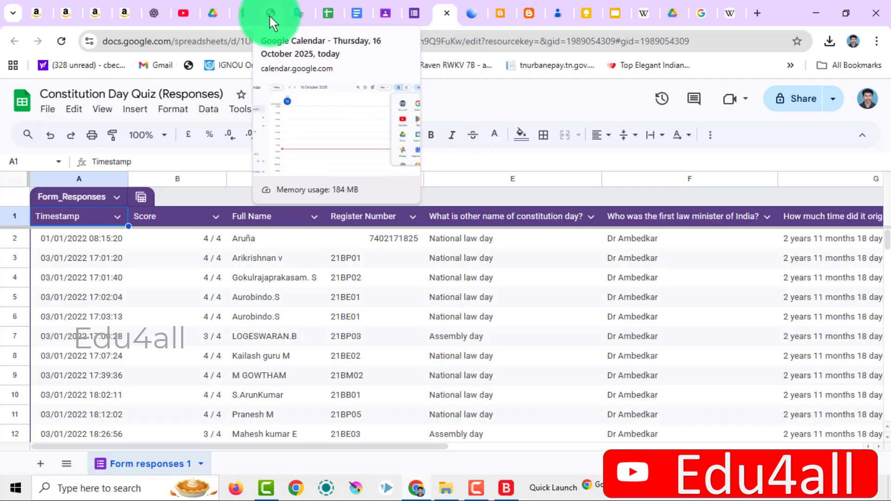
Return to the Drive storage page and look through the whole Google apps list down to the Workspace Marketplace link, then close it.
{"action": "left_click", "coordinate": [211, 14]}
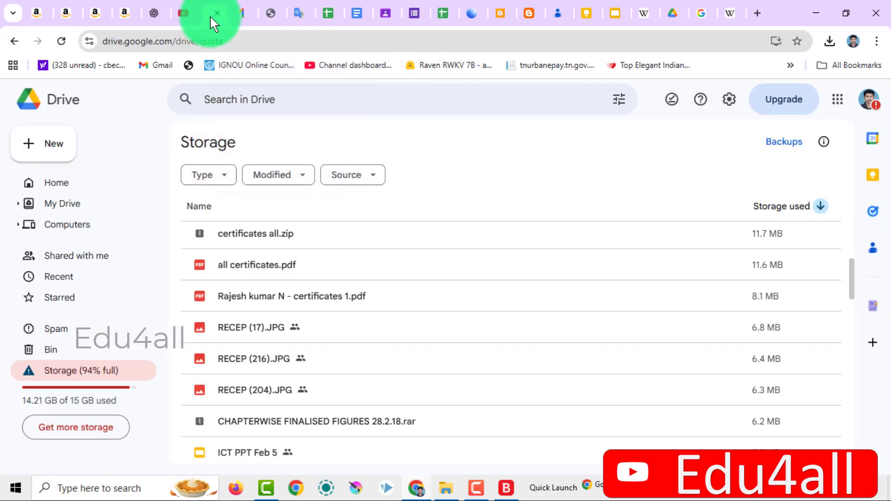
{"action": "left_click", "coordinate": [835, 102]}
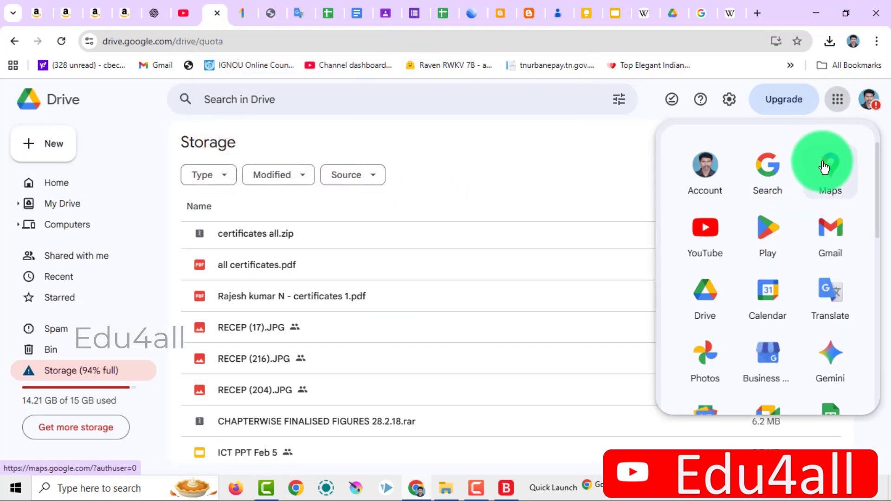
{"action": "scroll", "coordinate": [780, 244], "scroll_direction": "down", "scroll_amount": 3}
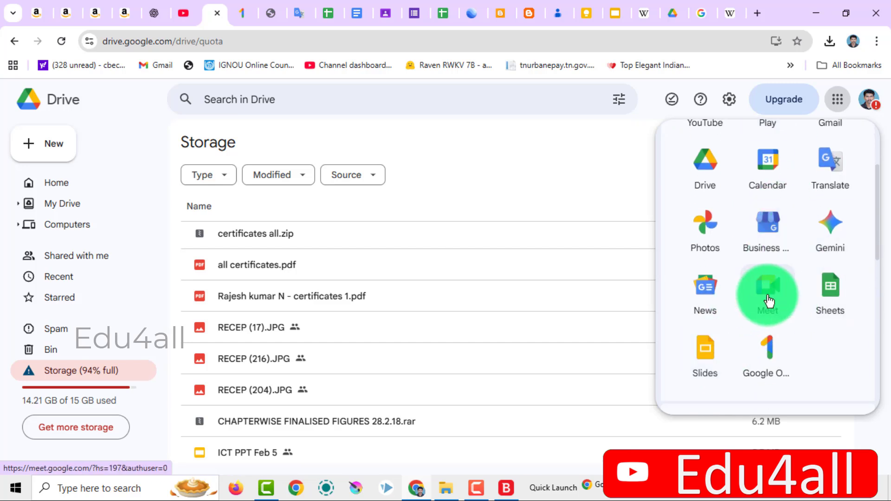
{"action": "scroll", "coordinate": [768, 300], "scroll_direction": "down", "scroll_amount": 5}
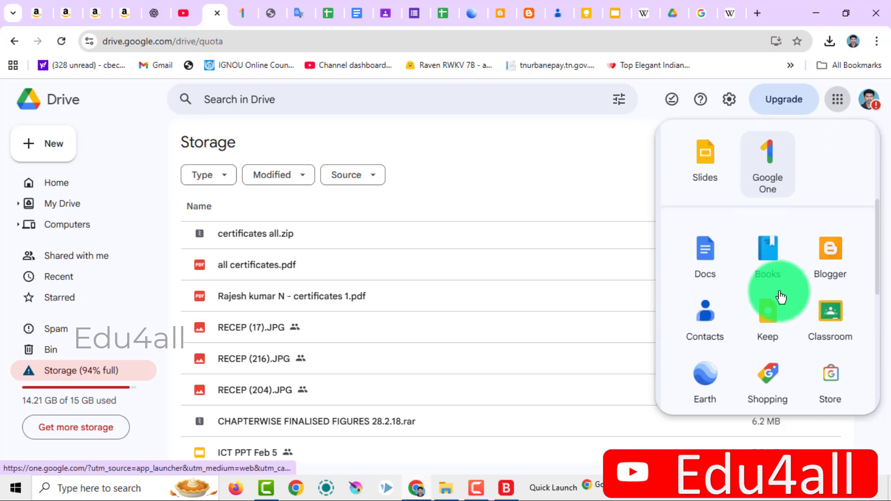
{"action": "scroll", "coordinate": [831, 329], "scroll_direction": "down", "scroll_amount": 2}
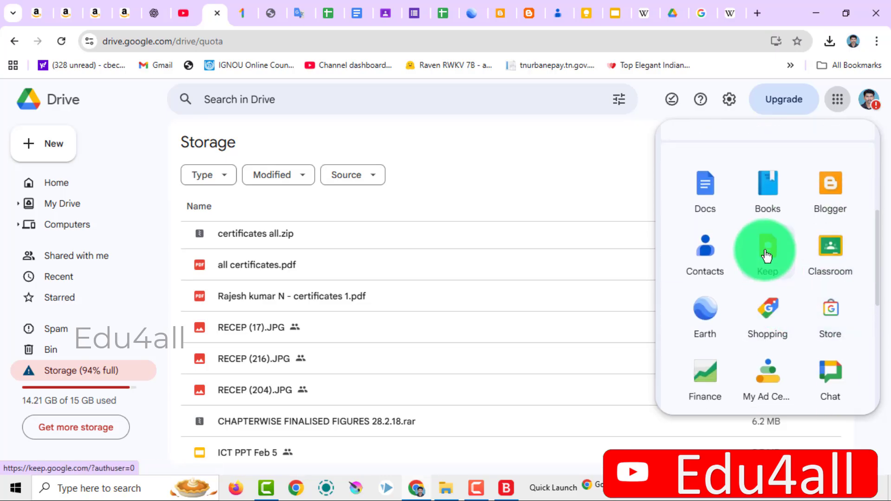
{"action": "scroll", "coordinate": [704, 319], "scroll_direction": "down", "scroll_amount": 1}
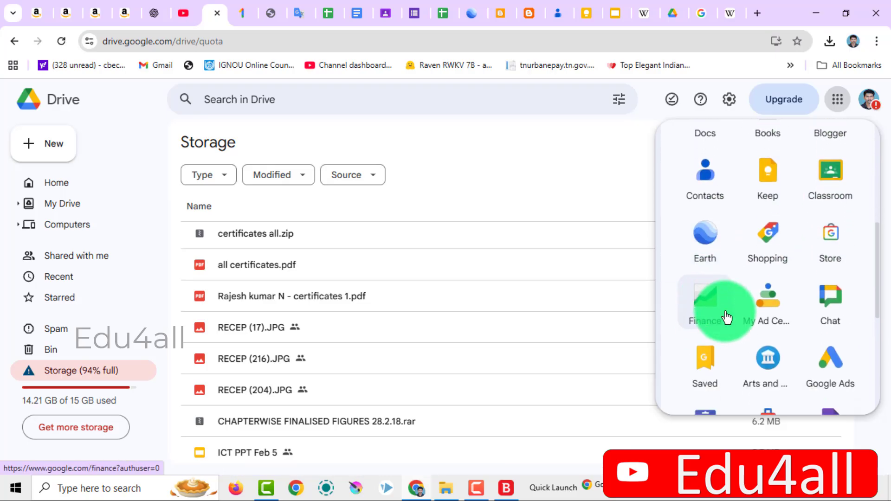
{"action": "scroll", "coordinate": [780, 297], "scroll_direction": "down", "scroll_amount": 3}
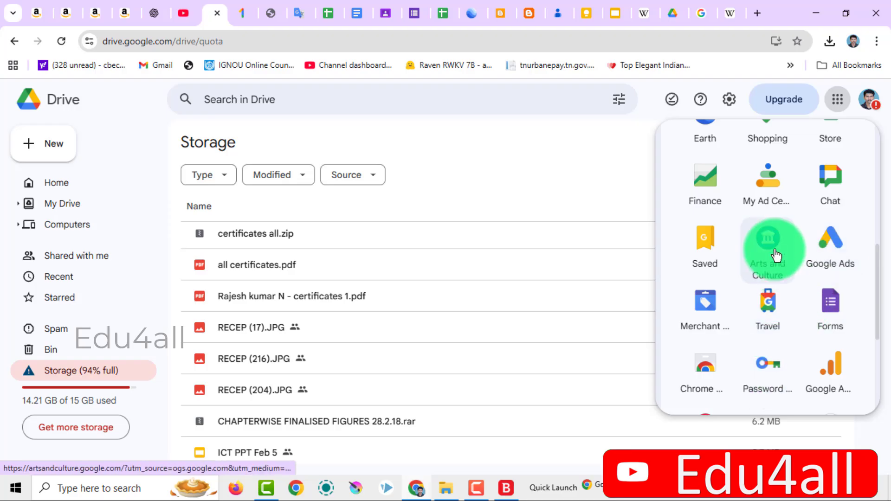
{"action": "scroll", "coordinate": [840, 314], "scroll_direction": "down", "scroll_amount": 2}
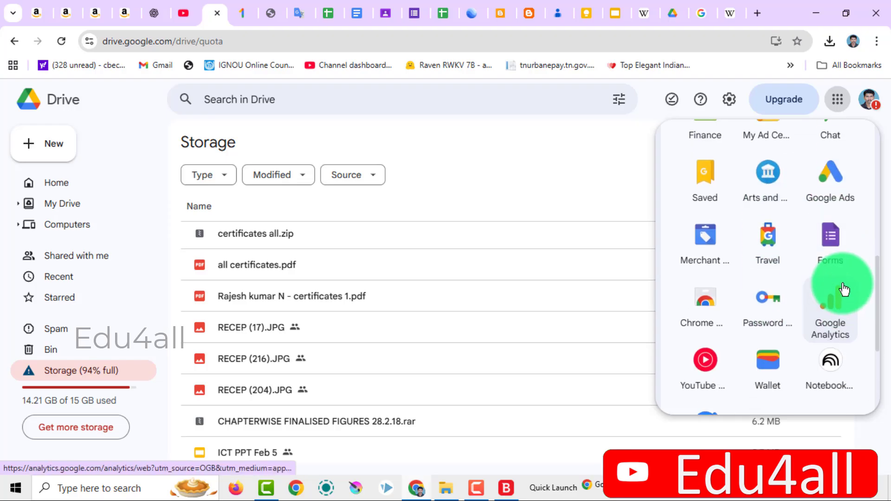
{"action": "scroll", "coordinate": [842, 284], "scroll_direction": "down", "scroll_amount": 3}
{"action": "scroll", "coordinate": [844, 290], "scroll_direction": "down", "scroll_amount": 2}
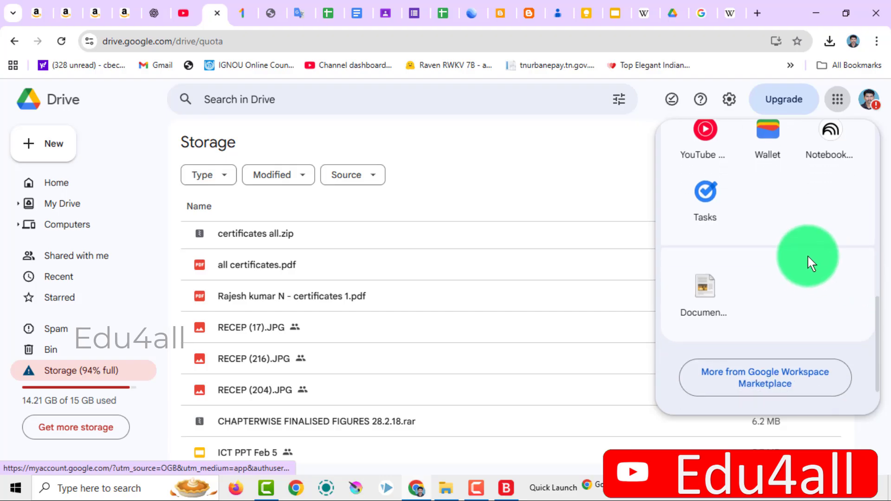
{"action": "left_click", "coordinate": [605, 175]}
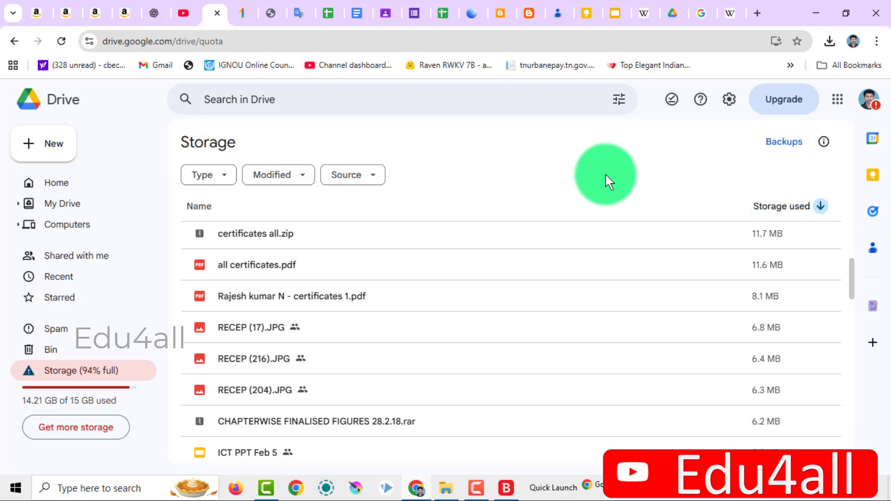
Reopen the Google apps list and review the apps from Account and Search down to Docs, Blogger and Classroom.
{"action": "left_click", "coordinate": [846, 111]}
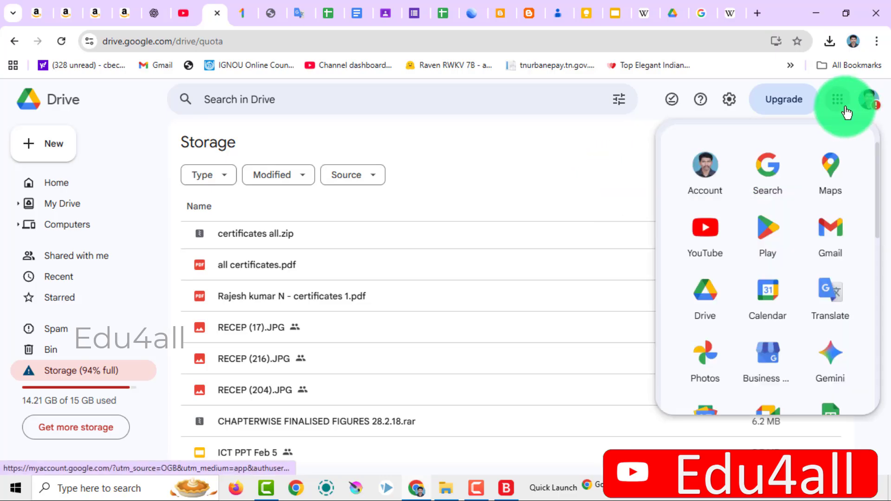
{"action": "scroll", "coordinate": [819, 287], "scroll_direction": "down", "scroll_amount": 3}
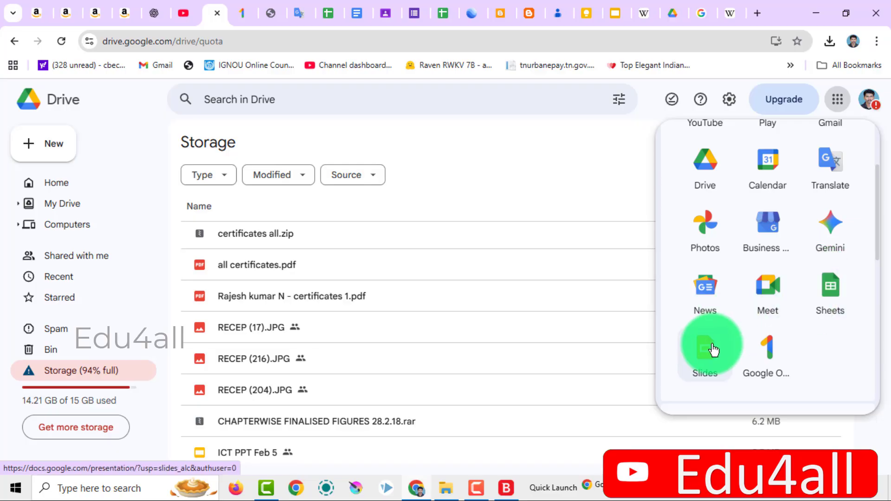
{"action": "scroll", "coordinate": [818, 253], "scroll_direction": "down", "scroll_amount": 3}
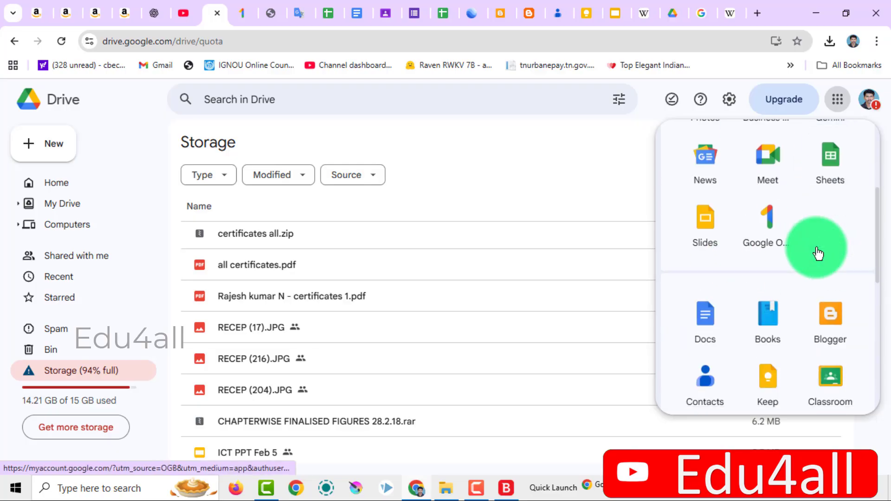
{"action": "scroll", "coordinate": [819, 253], "scroll_direction": "down", "scroll_amount": 3}
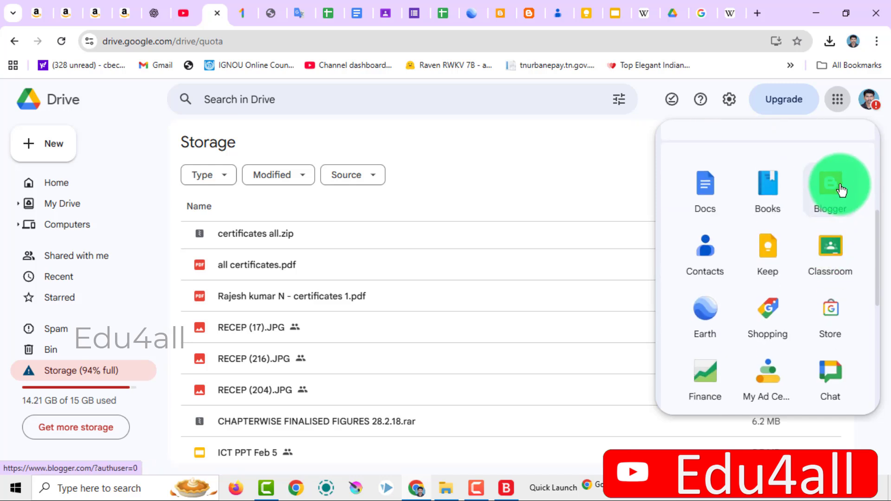